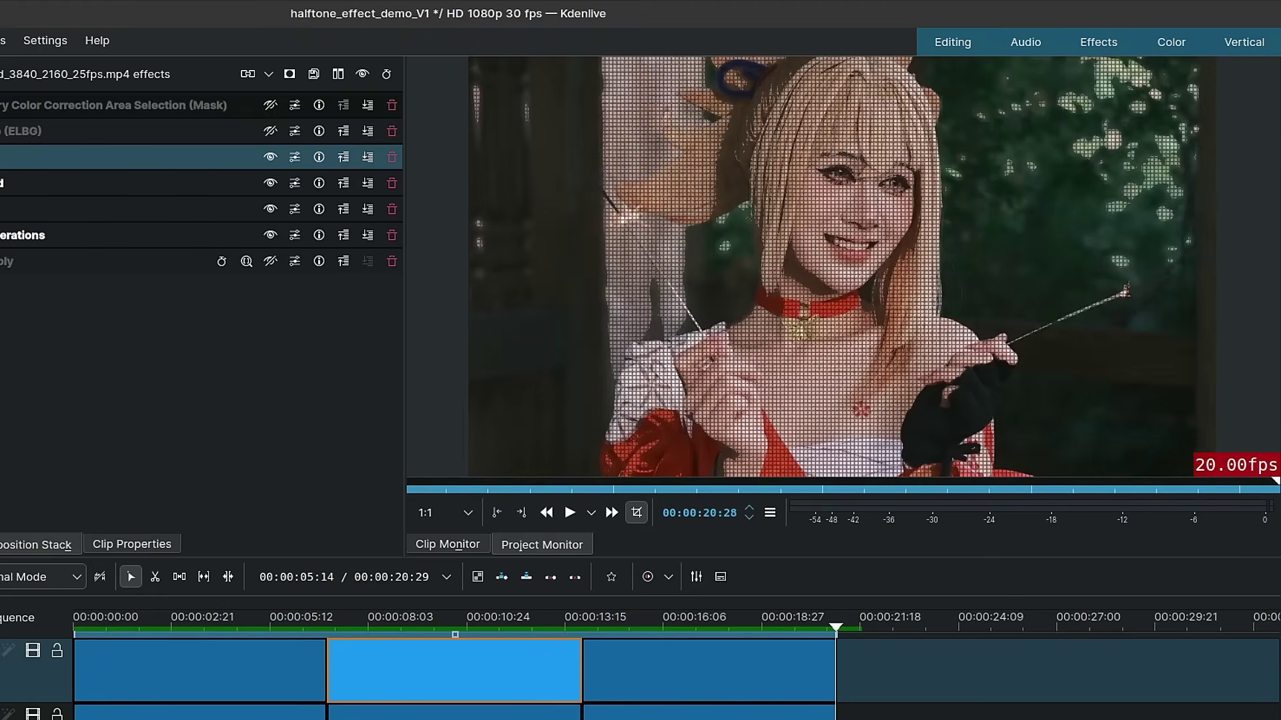
Select the first timeline clip and put the playhead about two seconds in to preview its halftone look.
left_click(170, 625)
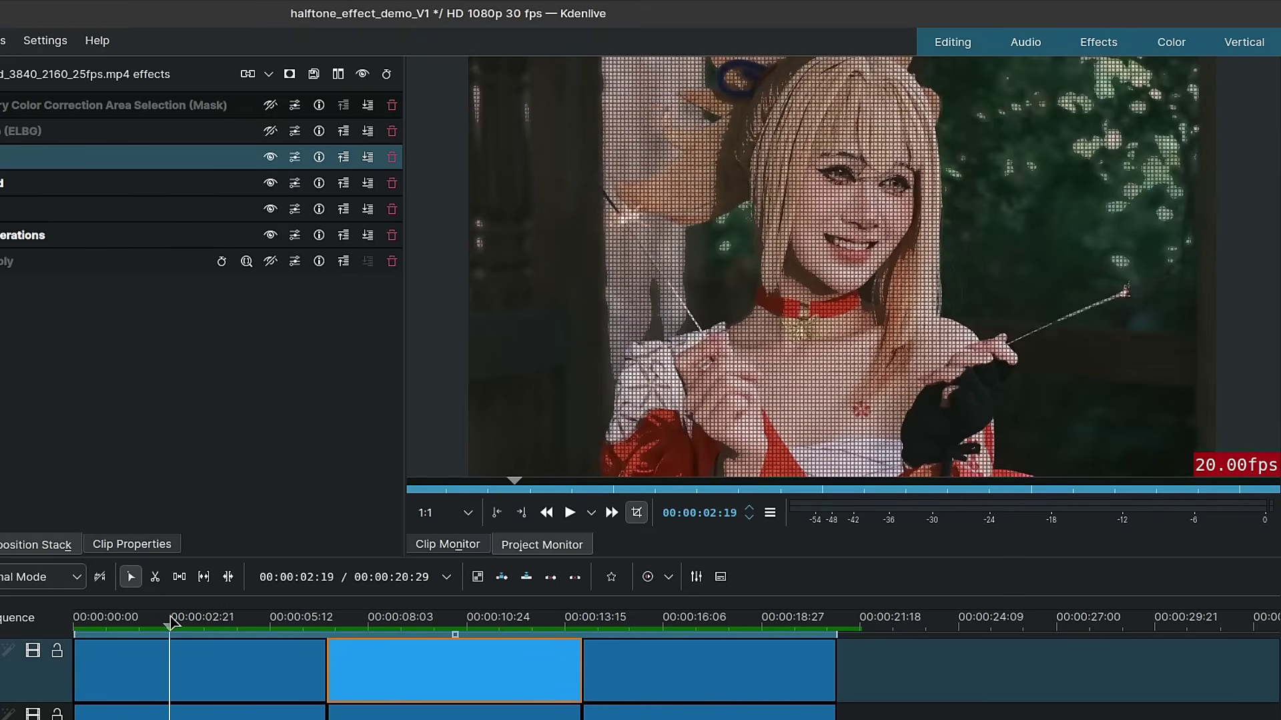
left_click(200, 686)
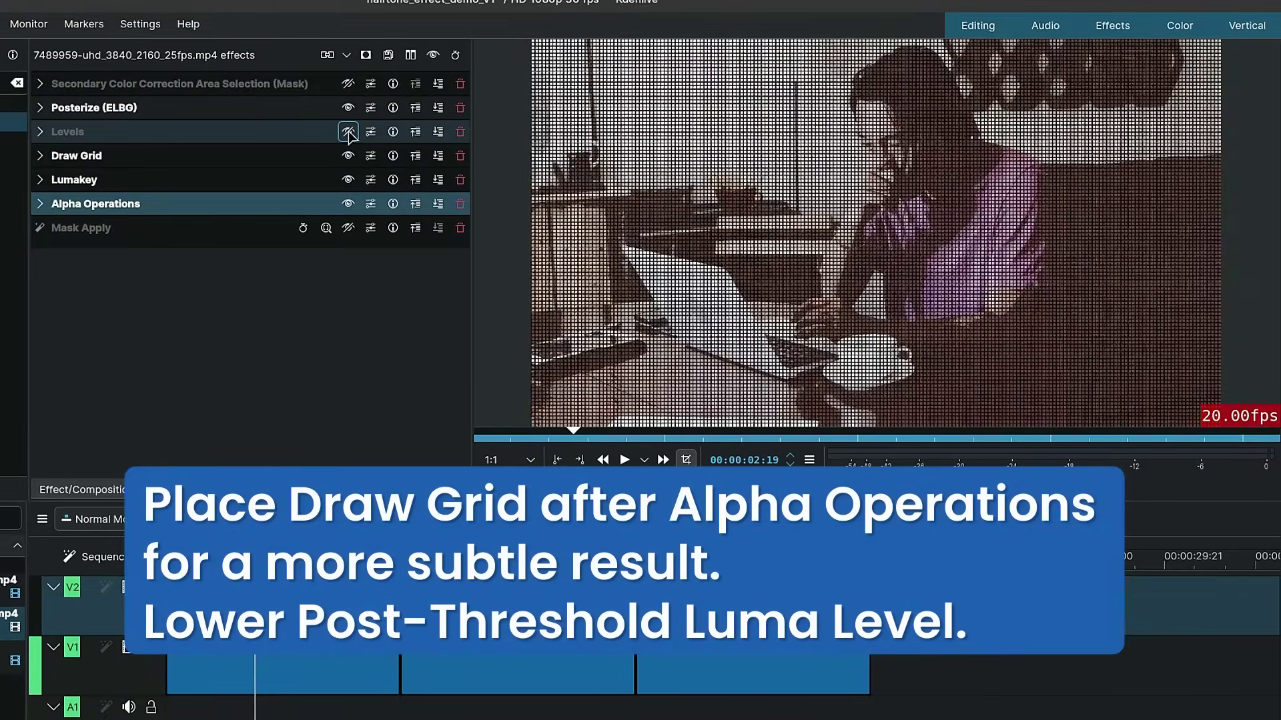
Re-enable Levels, then set Lumakey's Pre-Threshold Luma Level to 69.
left_click(347, 132)
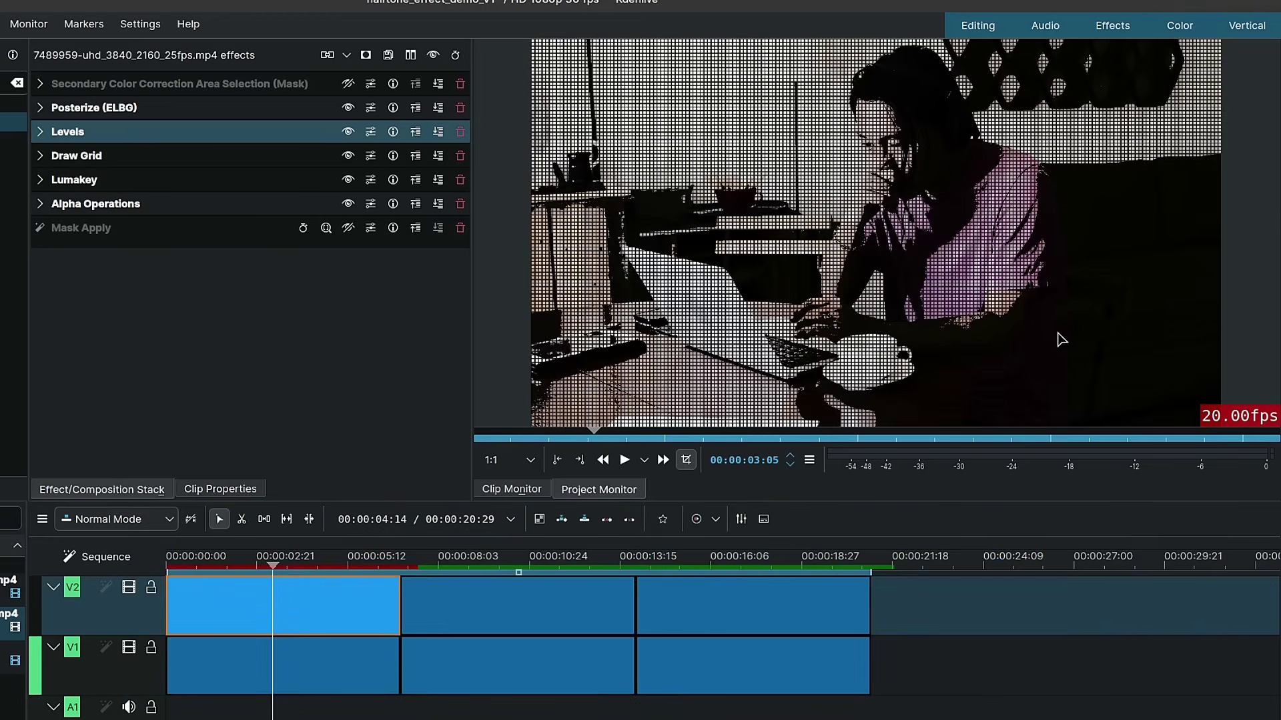
left_click(43, 186)
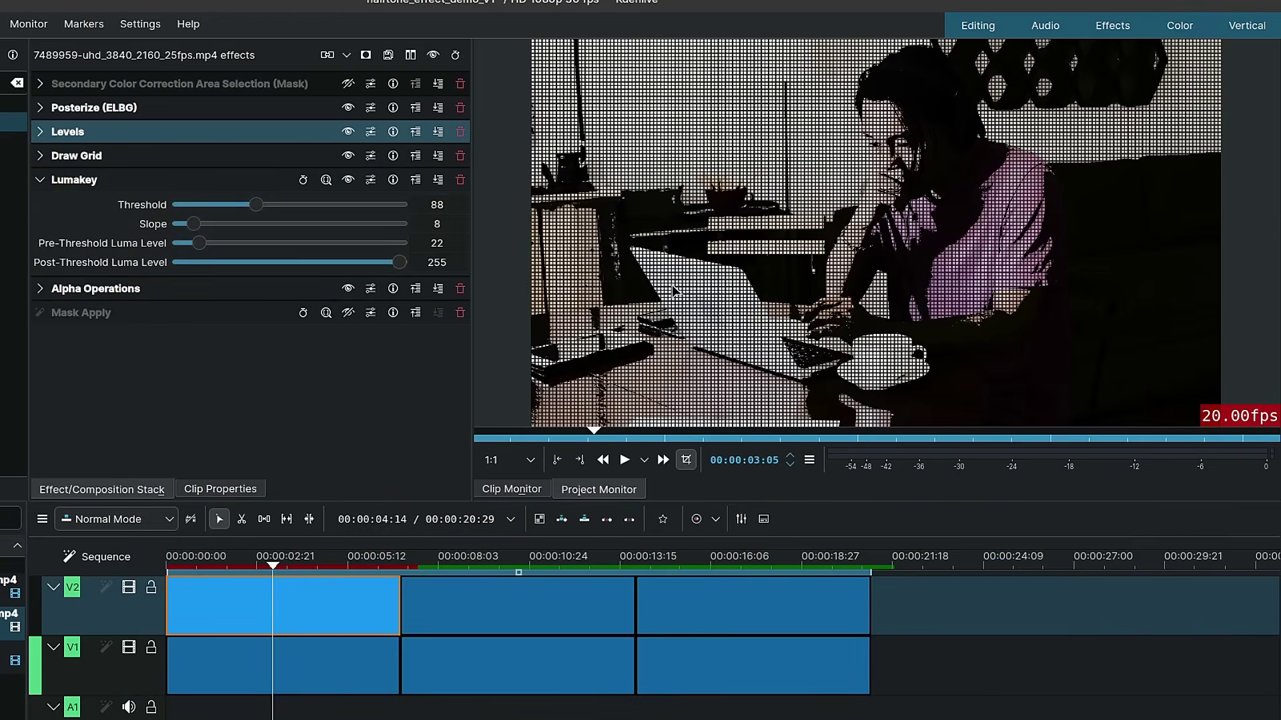
left_click(227, 248)
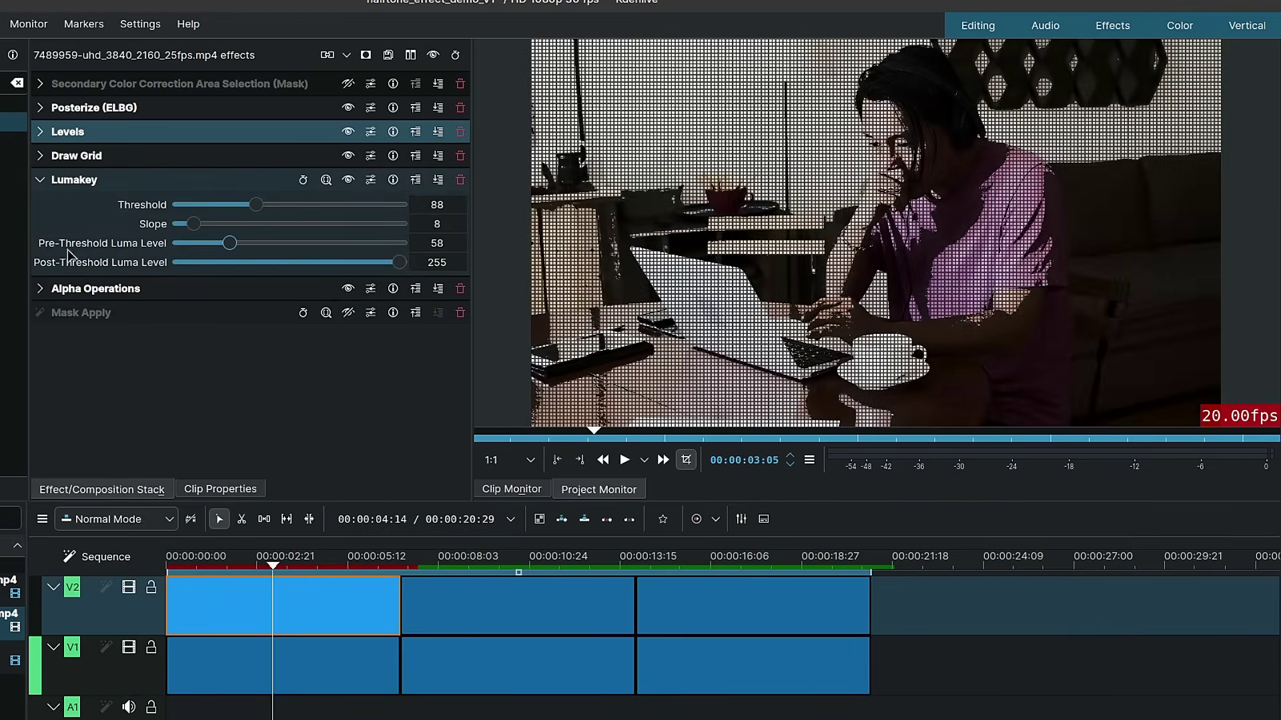
left_click(259, 245)
left_click_drag(259, 246, 237, 248)
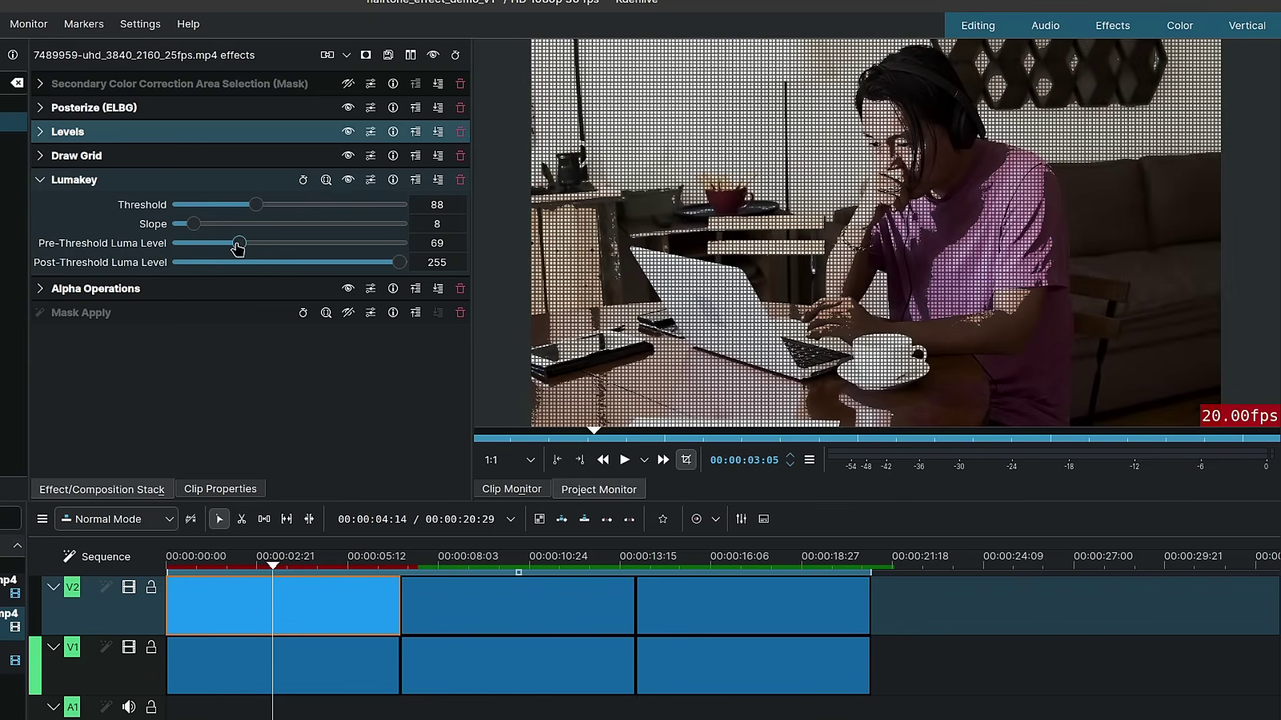
Collapse Lumakey and compare the effects on the first V1 and V2 clips.
left_click(43, 183)
left_click(228, 667)
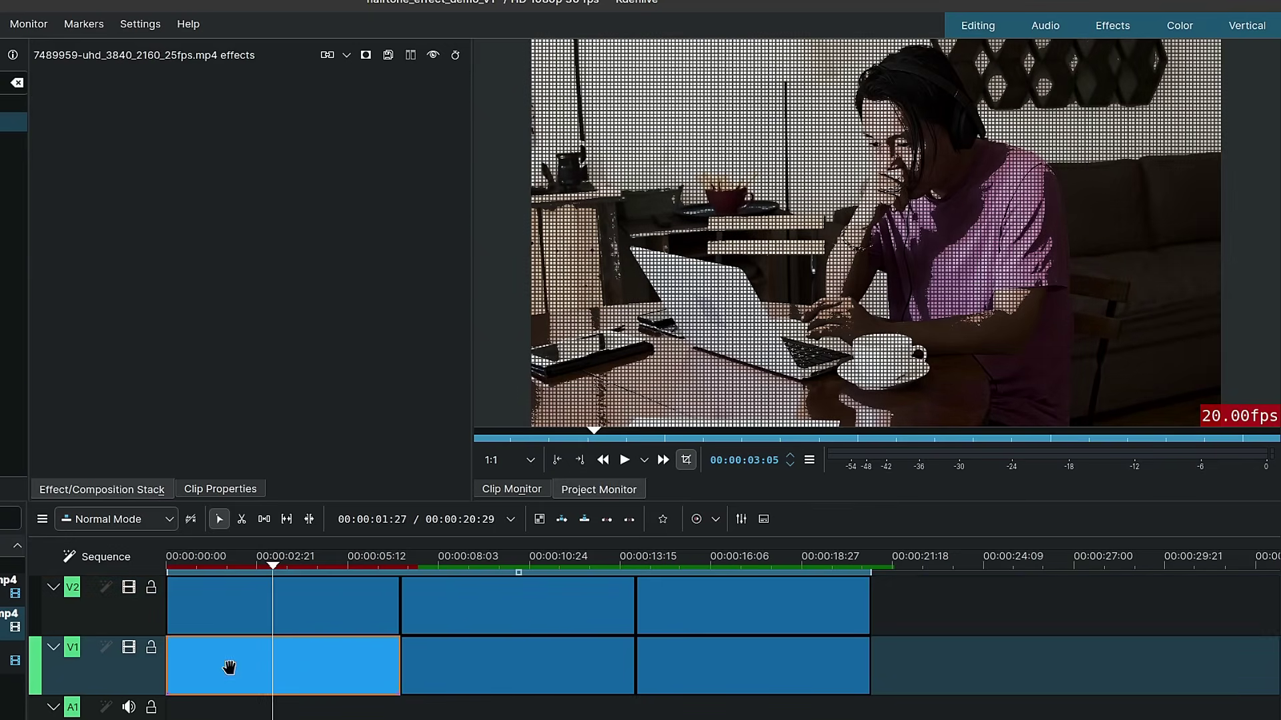
left_click(273, 621)
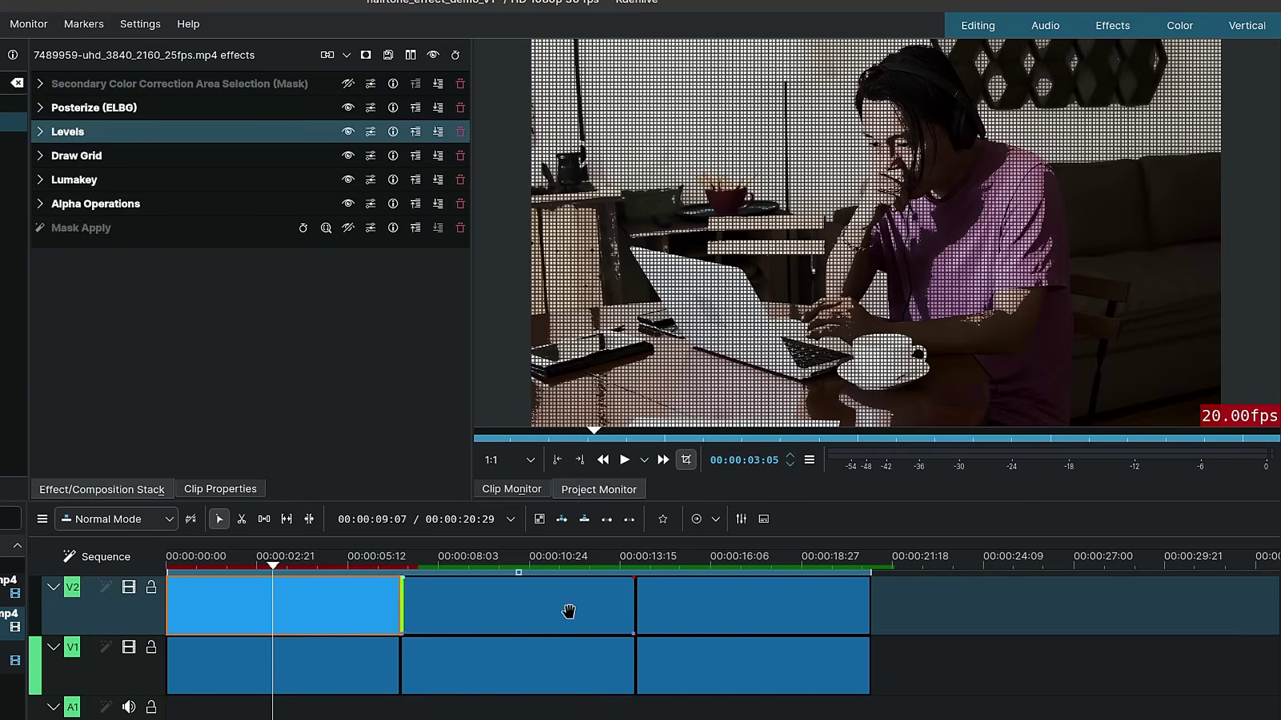
left_click(263, 657)
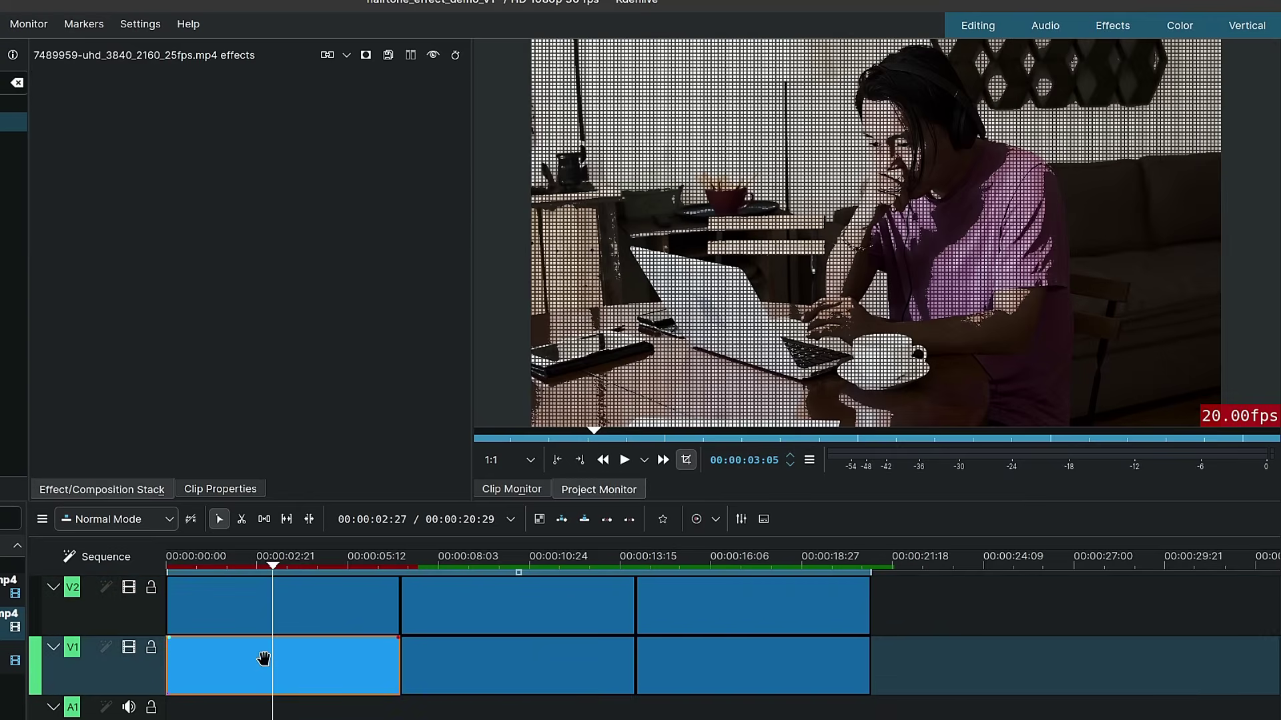
Toggle track video so V1 ends hidden and V2 visible, with the first V2 clip selected.
left_click(130, 648)
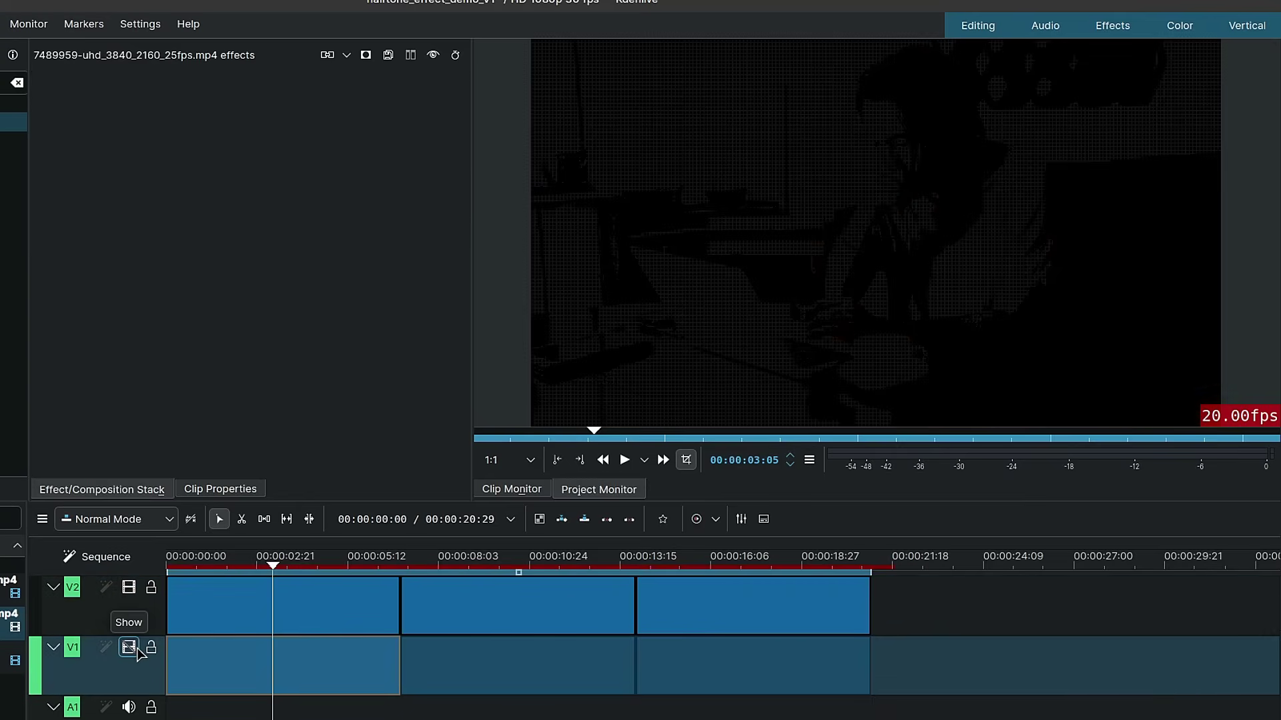
left_click(128, 587)
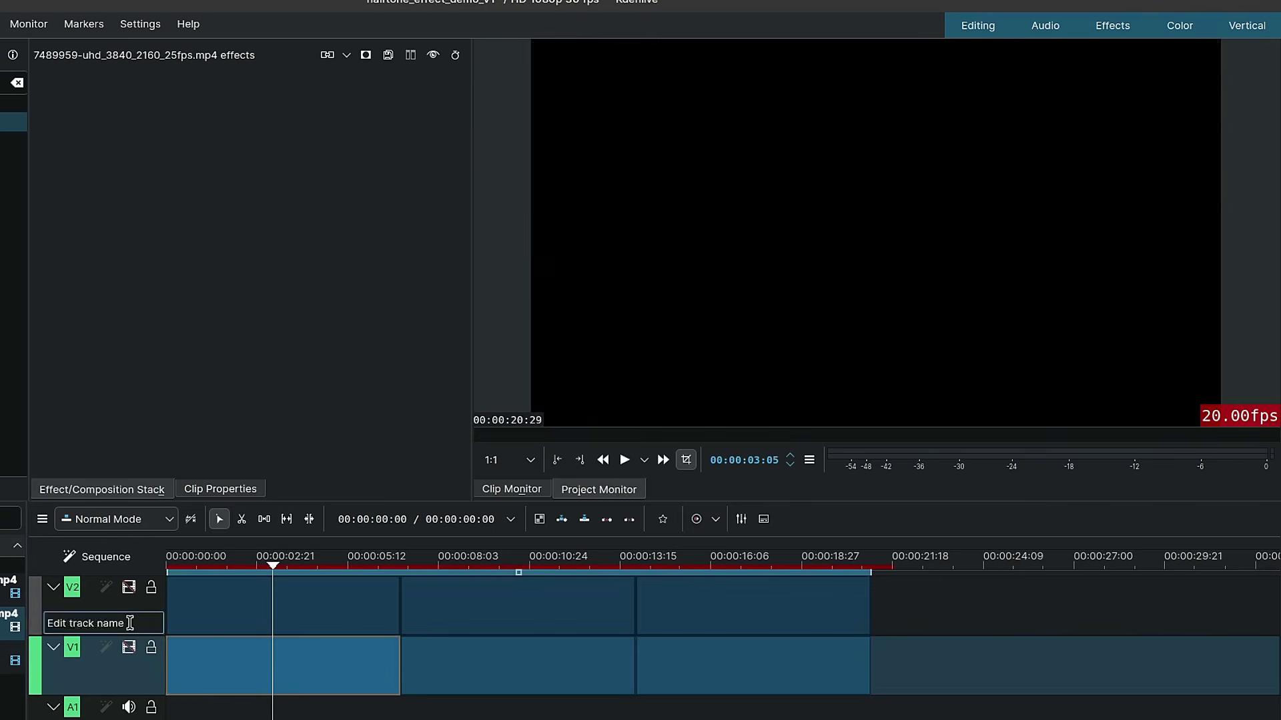
left_click(128, 648)
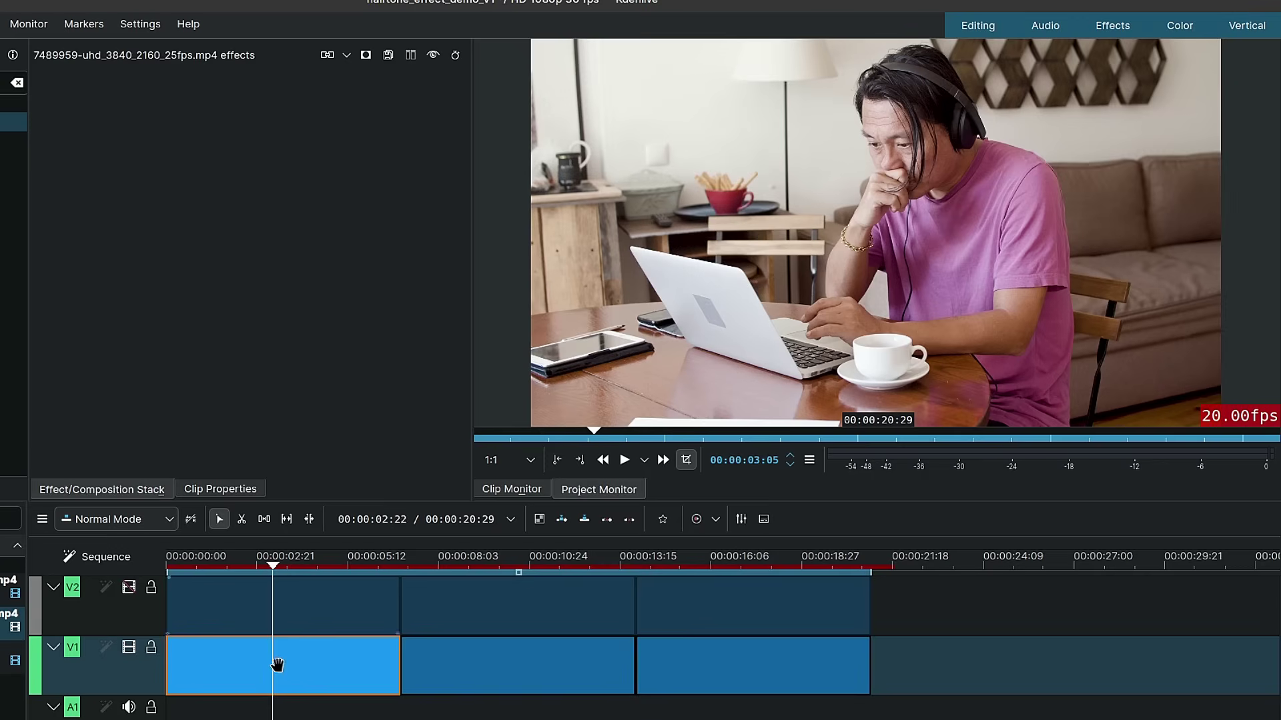
left_click(128, 648)
left_click(129, 587)
left_click(235, 600)
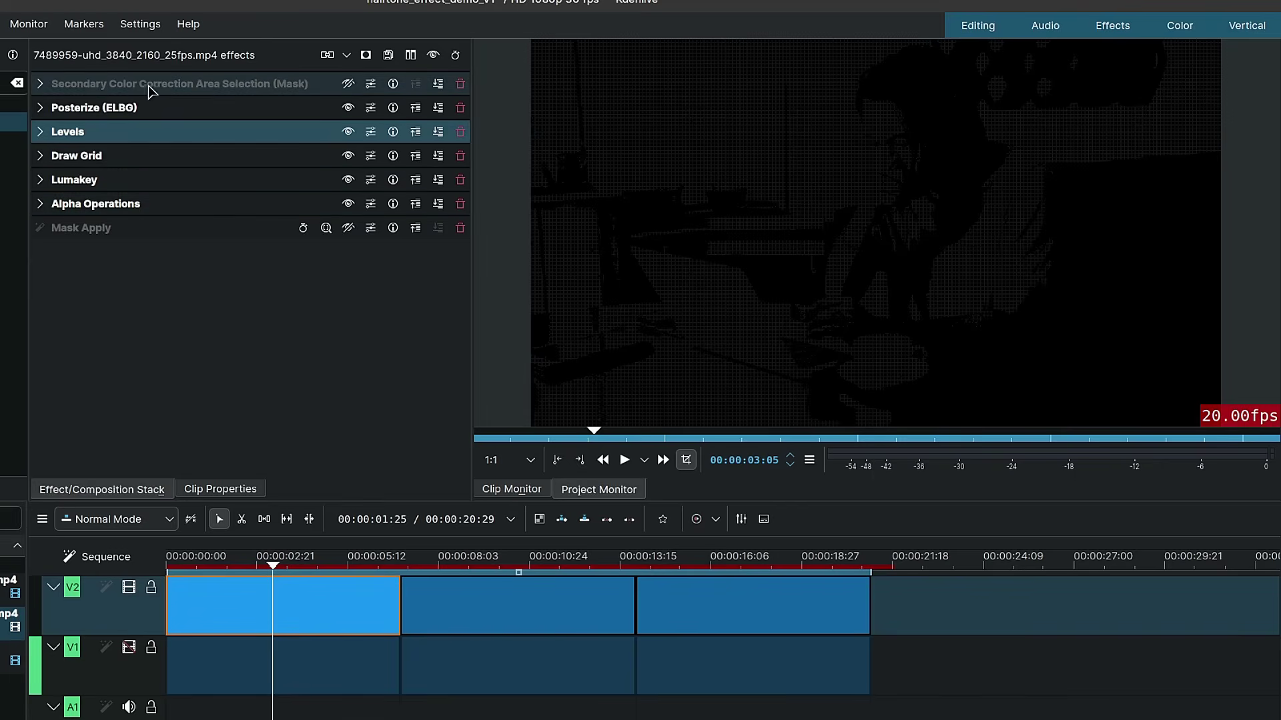
Re-enable the Secondary Color Correction mask and Mask Apply on the first V2 clip.
left_click(40, 83)
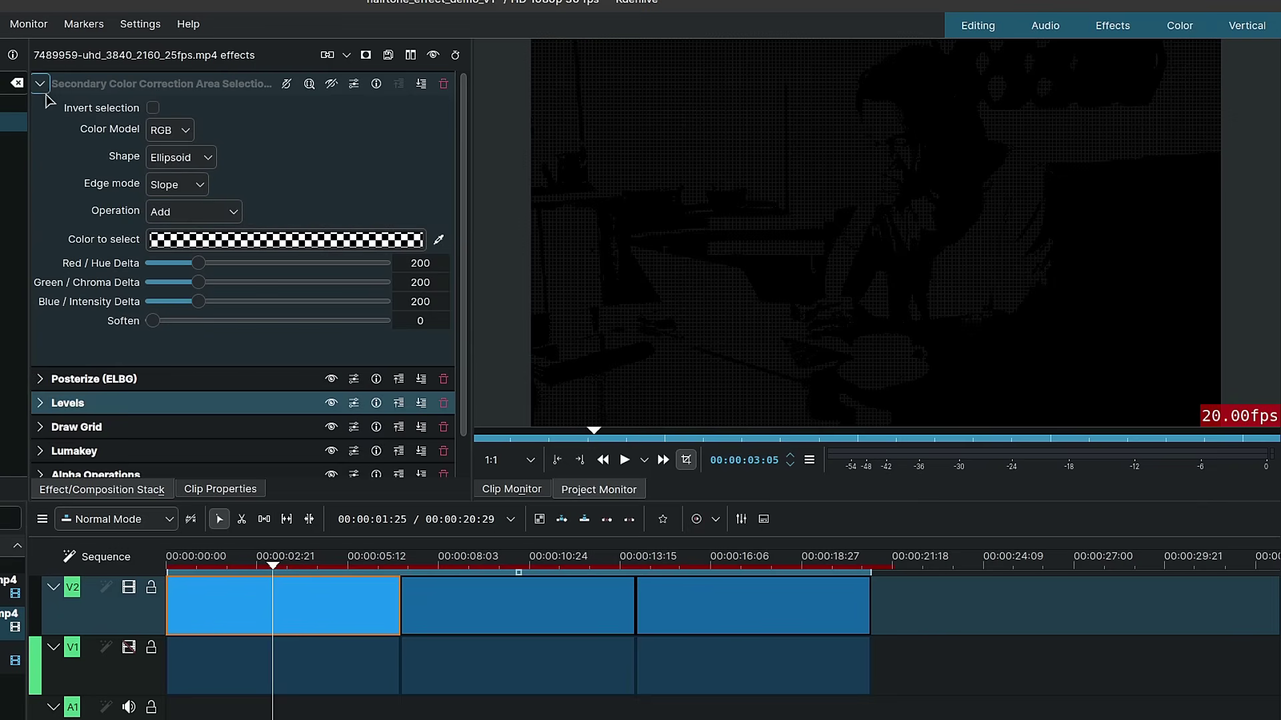
left_click(40, 83)
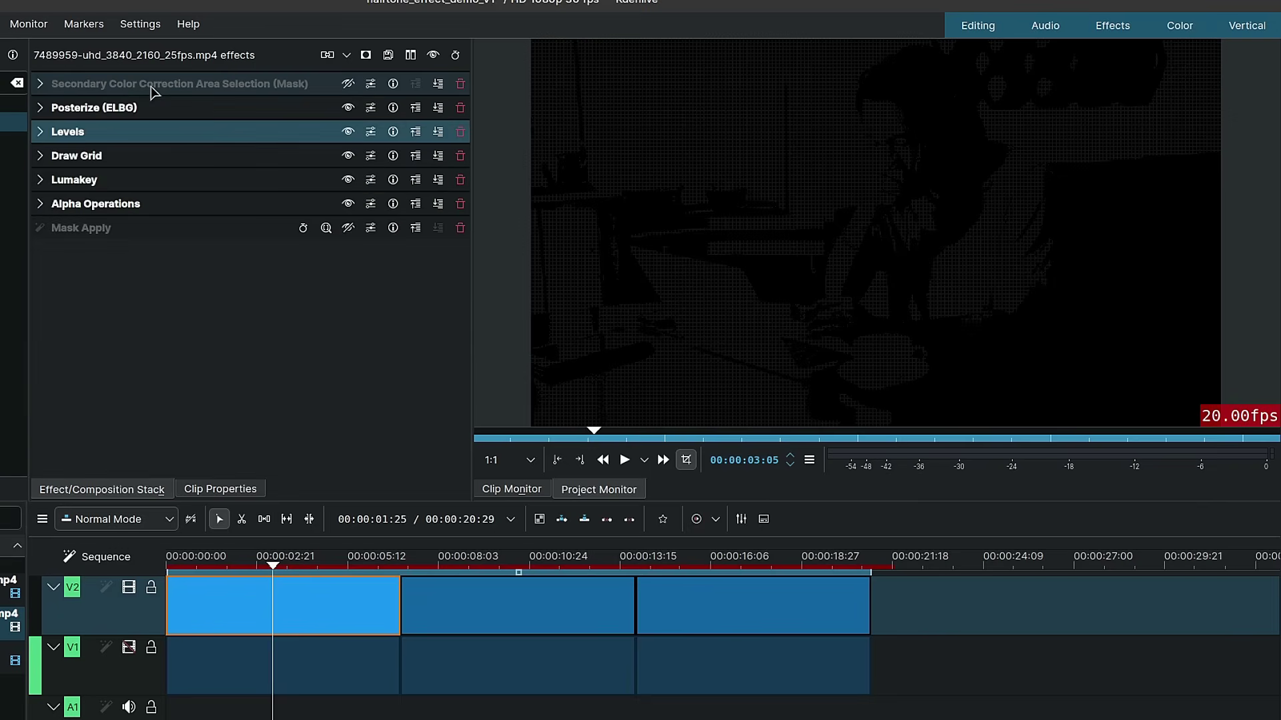
left_click(345, 83)
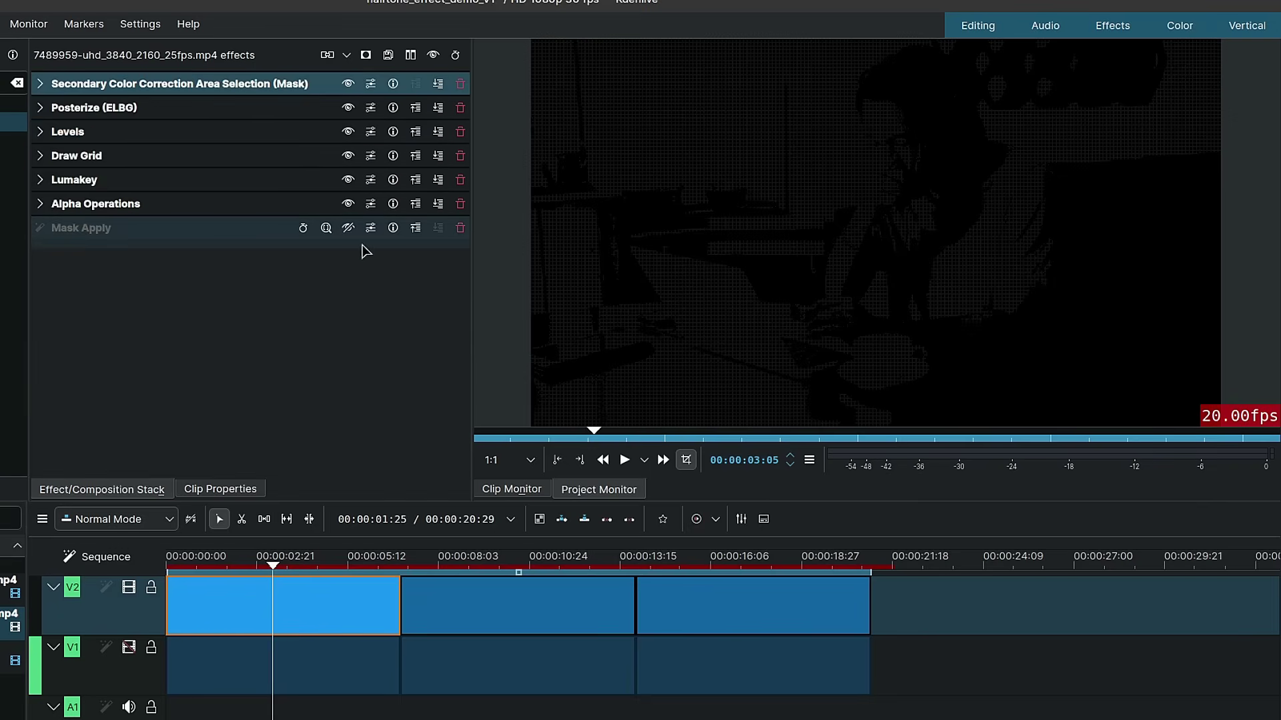
left_click(348, 228)
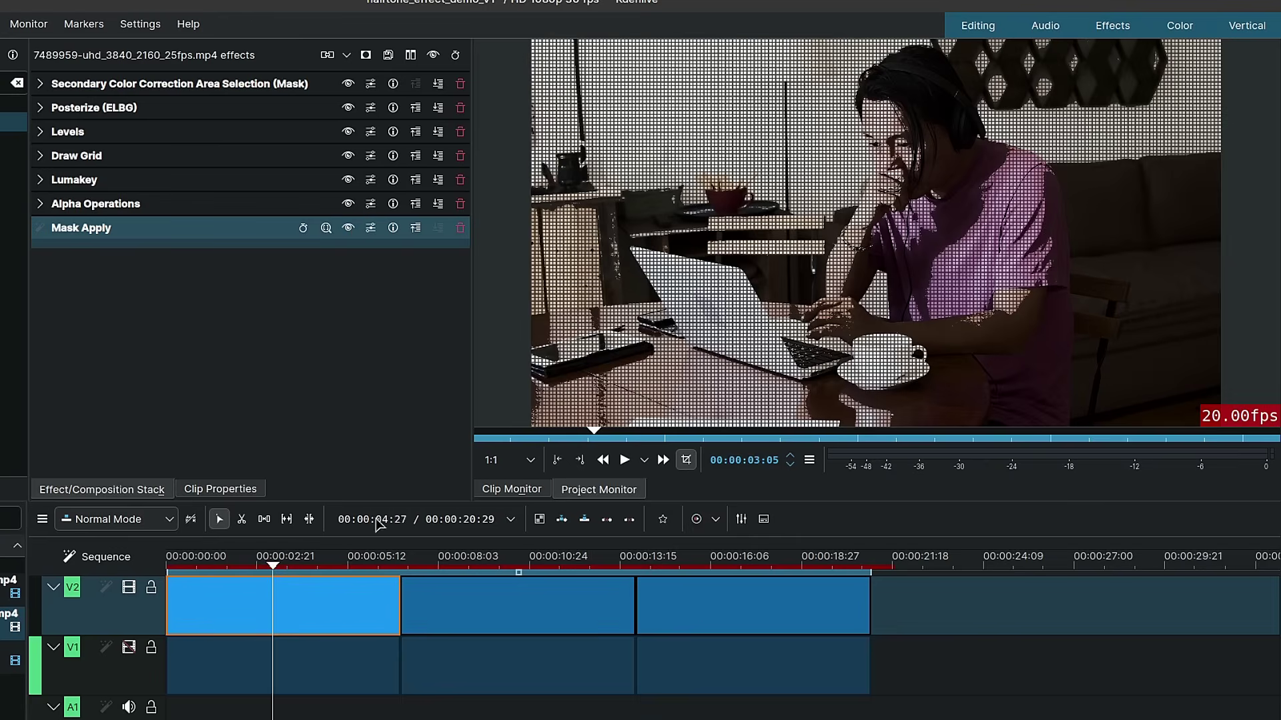
Show V1 again and delete the first V1 clip with Delete Selected Item.
left_click(214, 678)
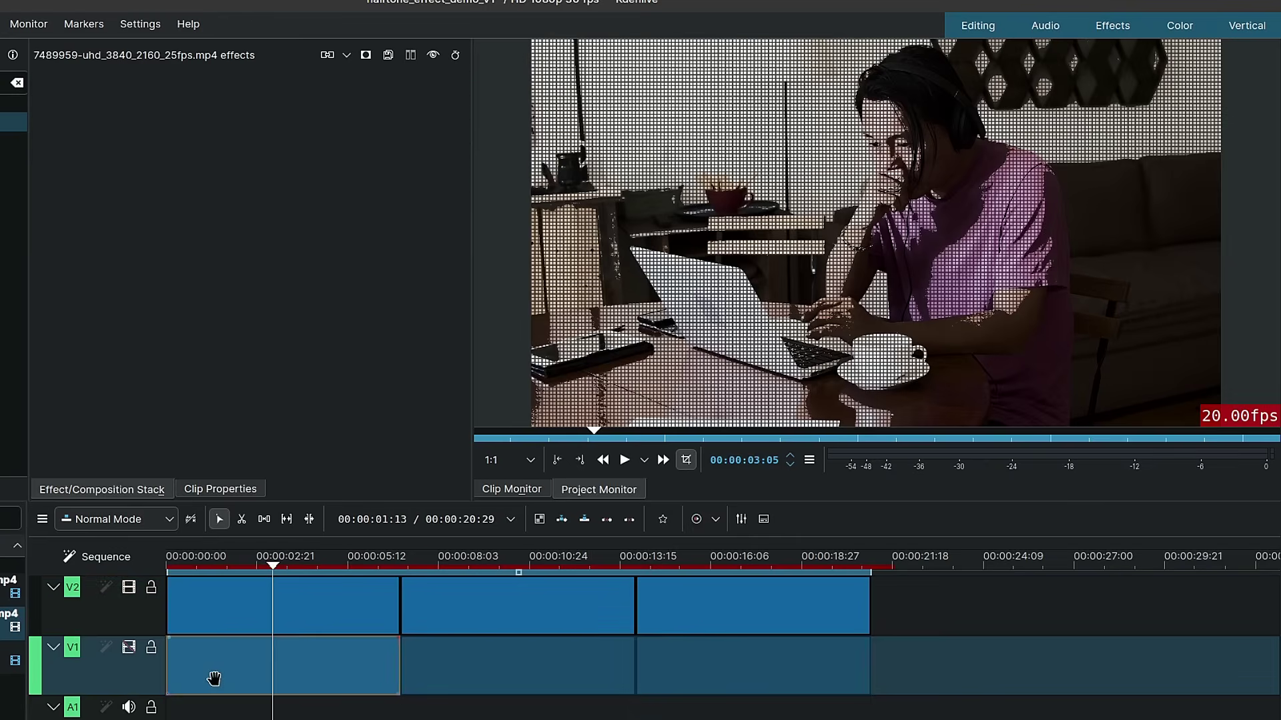
left_click(251, 666)
right_click(327, 670)
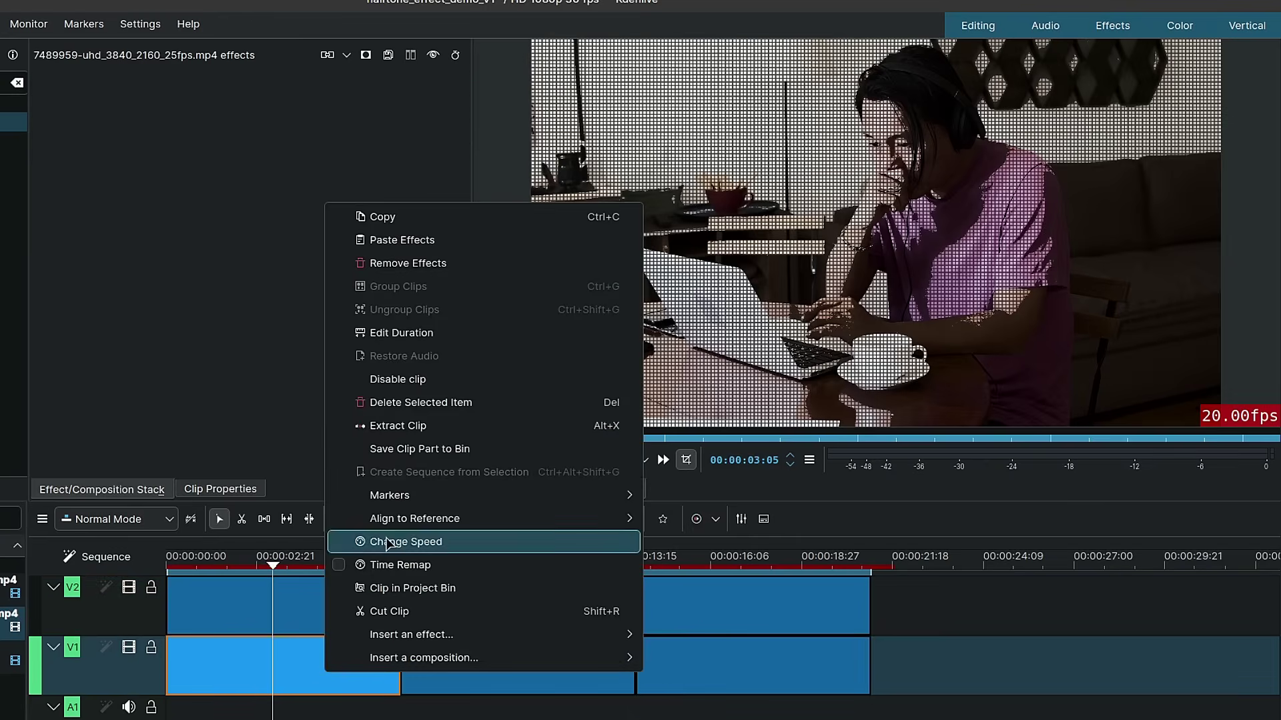
left_click(434, 402)
left_click(461, 565)
left_click(438, 596)
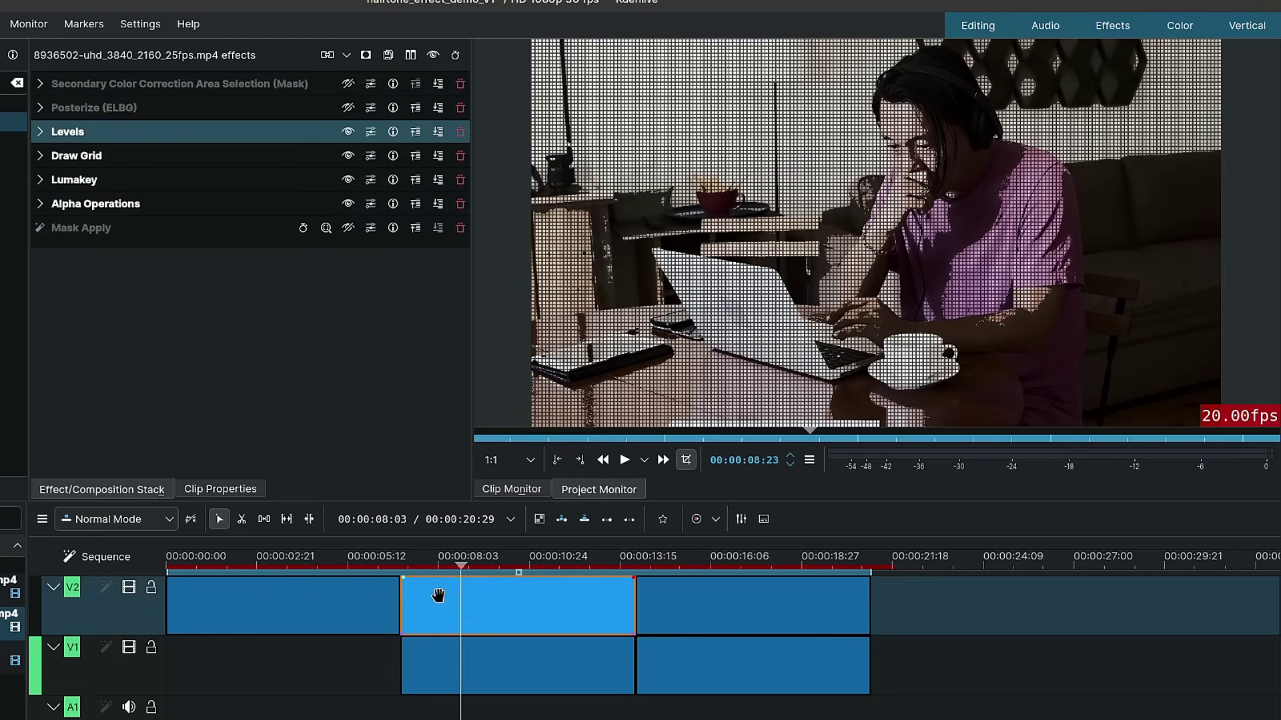
Remove all effects from the first V2 clip.
left_click(294, 563)
left_click(292, 594)
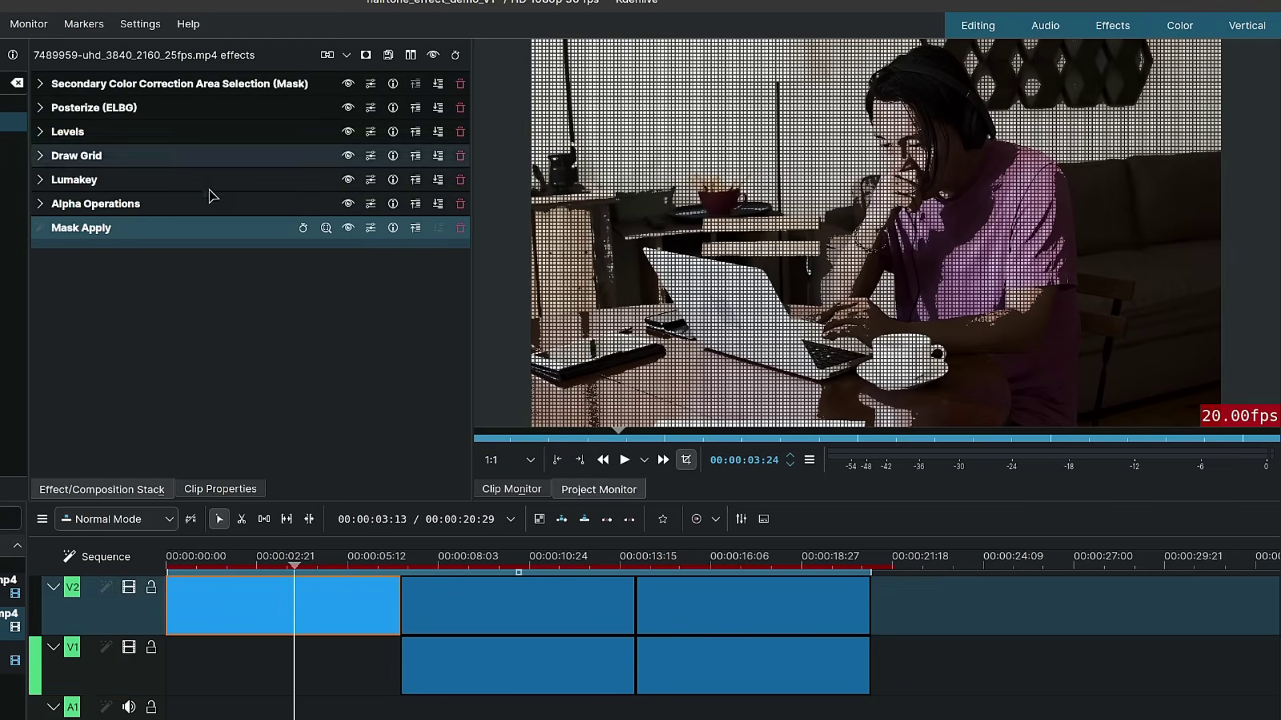
right_click(304, 614)
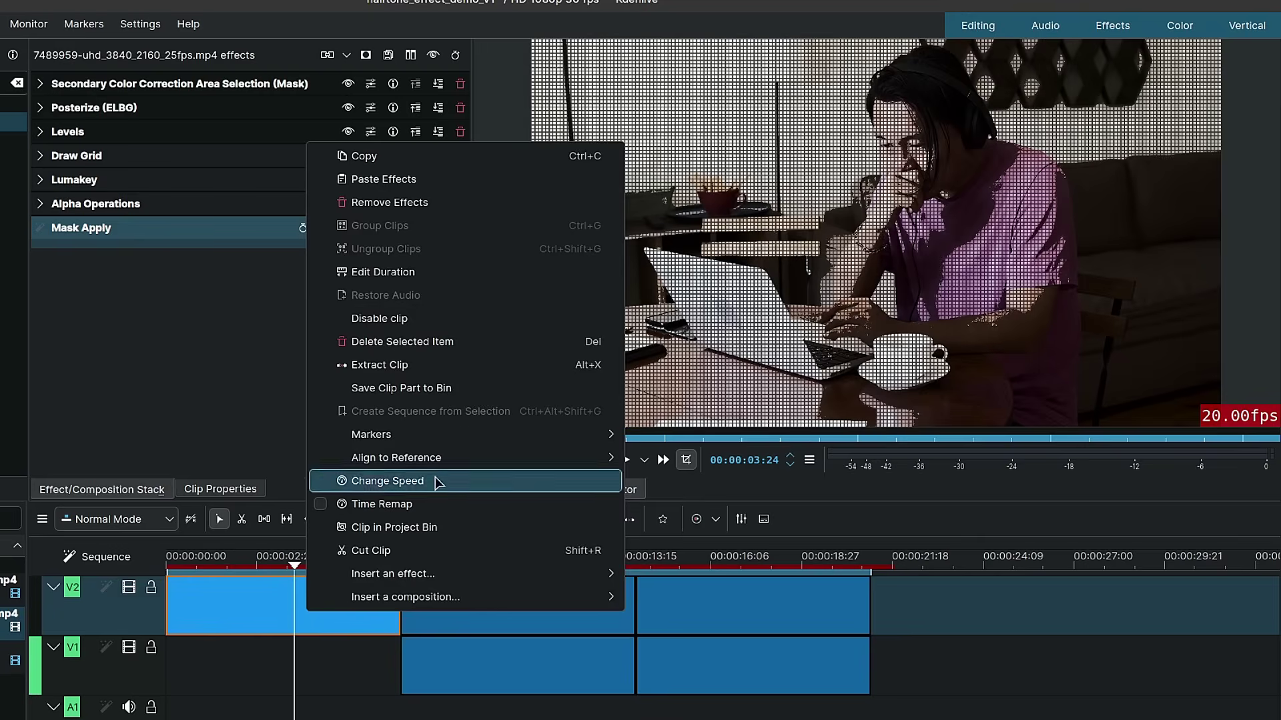
left_click(474, 203)
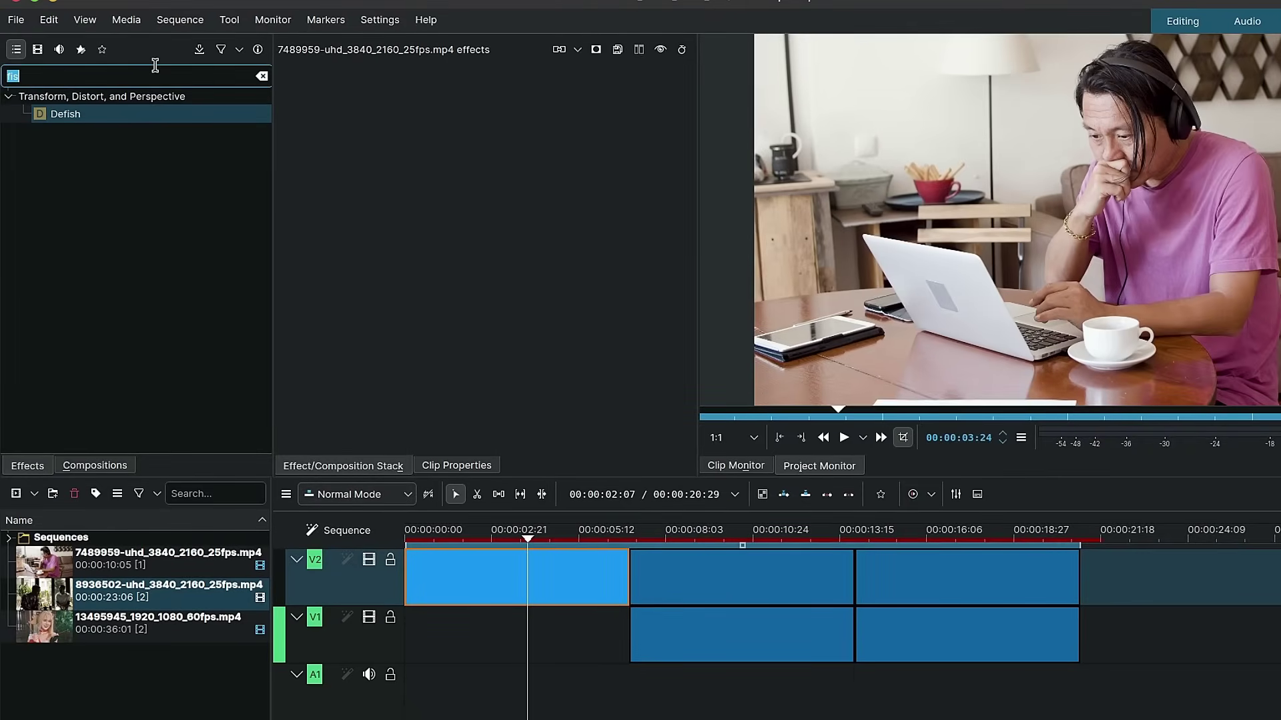
Add Secondary Color Correction Area Selection with Operation set to Add, followed by Mask Apply.
type("mask")
left_click(133, 187)
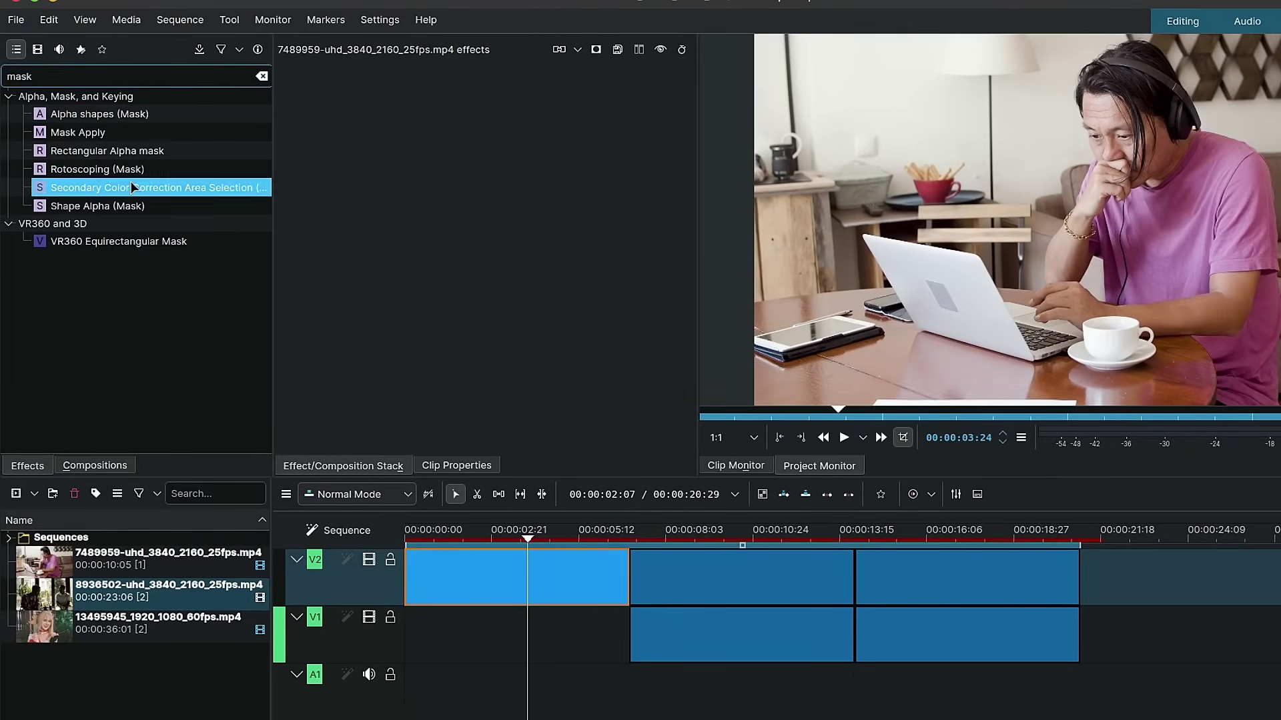
left_click_drag(133, 188, 432, 146)
left_click(431, 200)
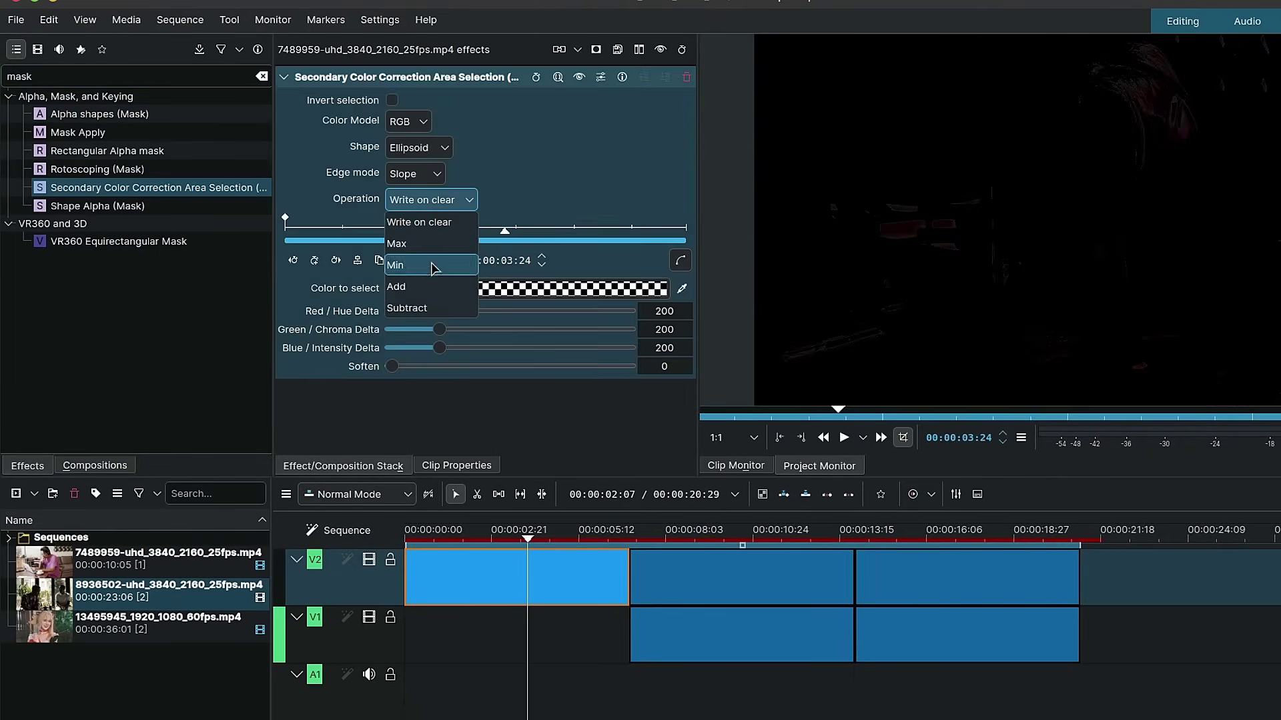
left_click(431, 286)
left_click(283, 77)
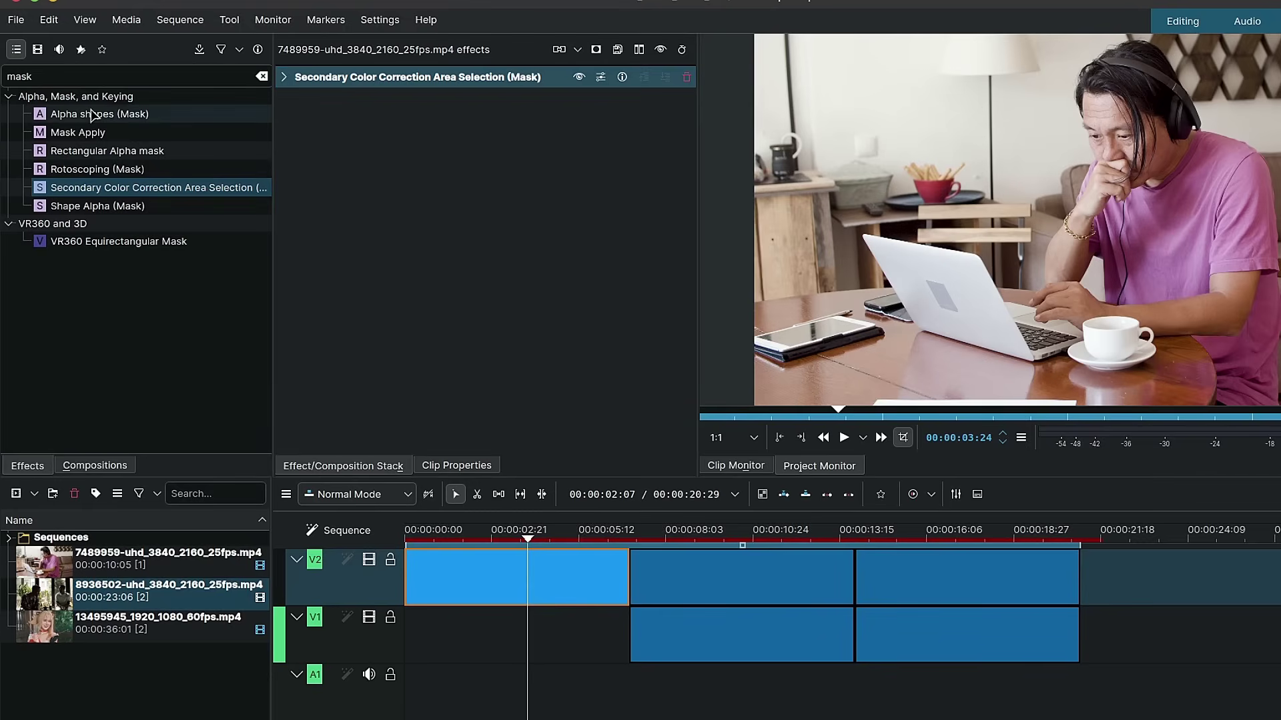
left_click_drag(86, 133, 458, 195)
double_click(208, 77)
Insert Posterize (ELBG) between the mask effects with Codebook Length set to 2 colors.
type("post")
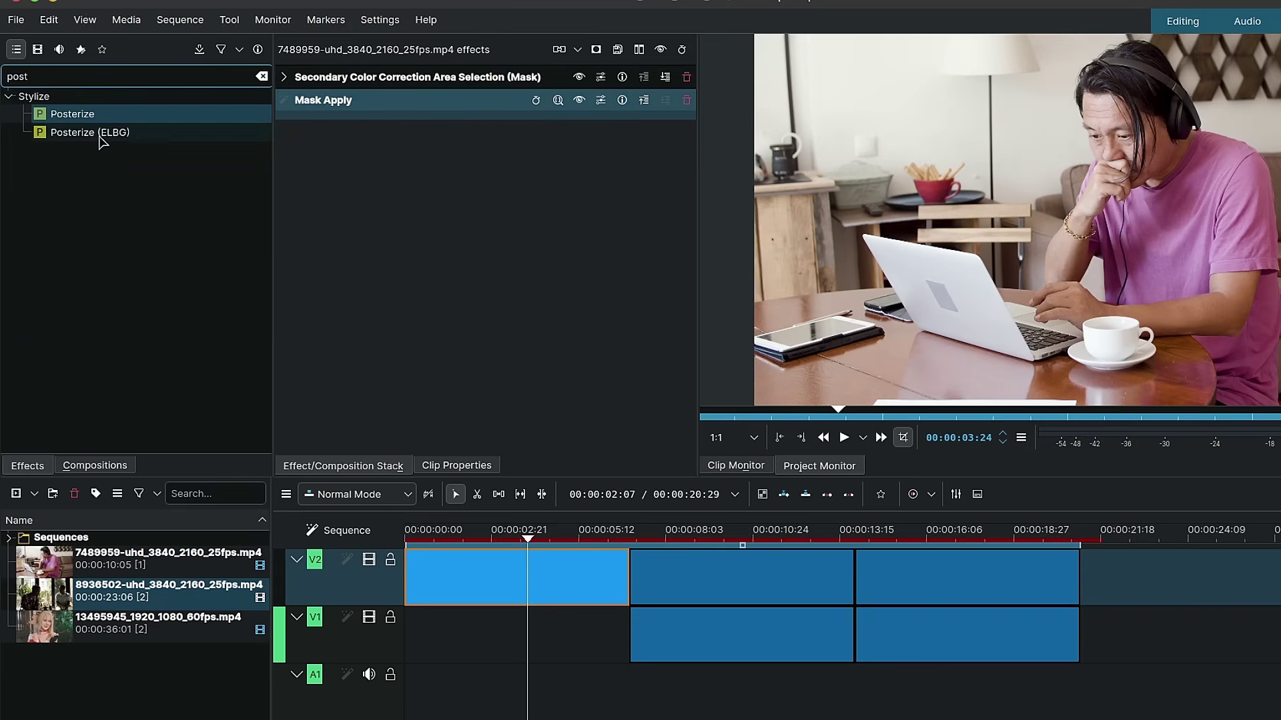
left_click_drag(96, 135, 400, 101)
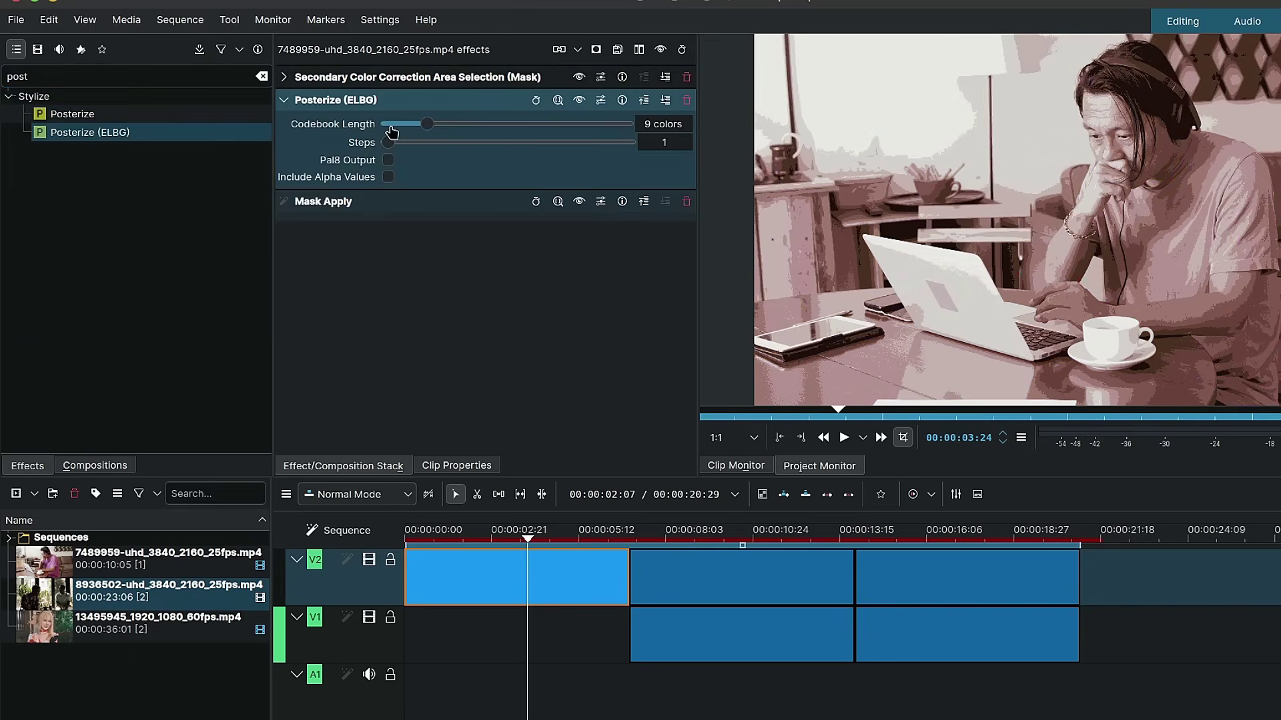
left_click(391, 131)
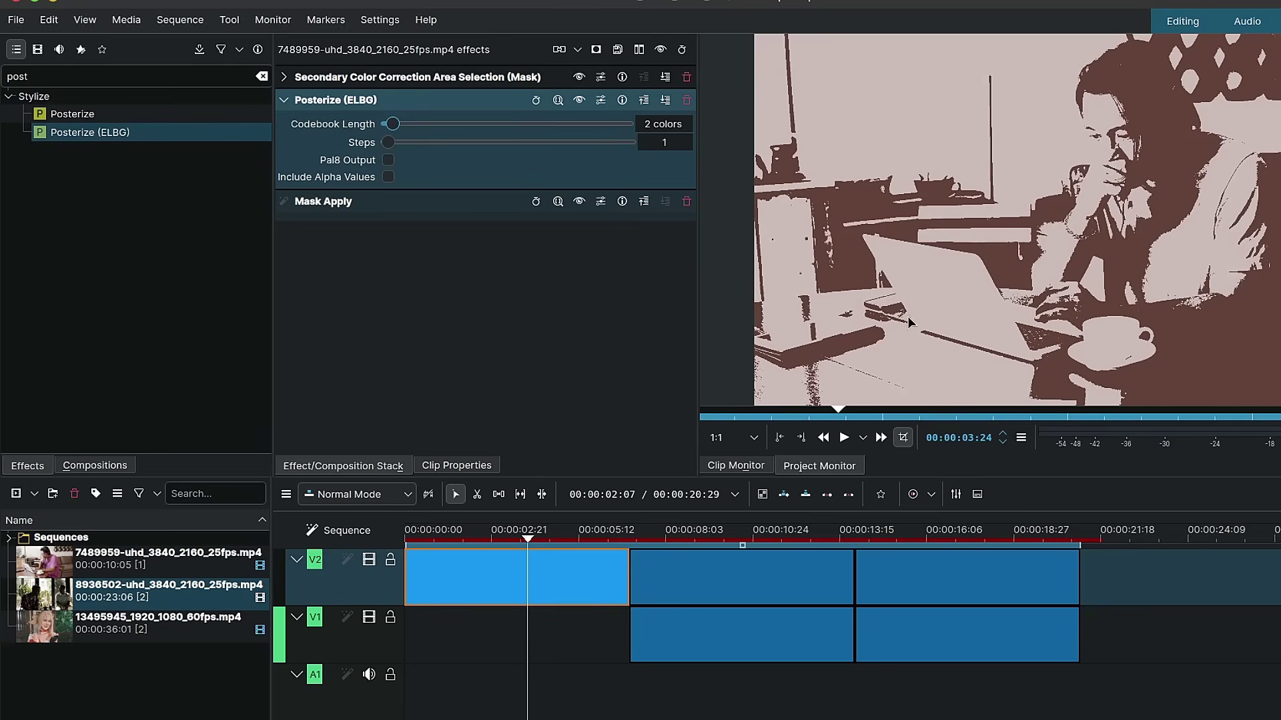
left_click(283, 100)
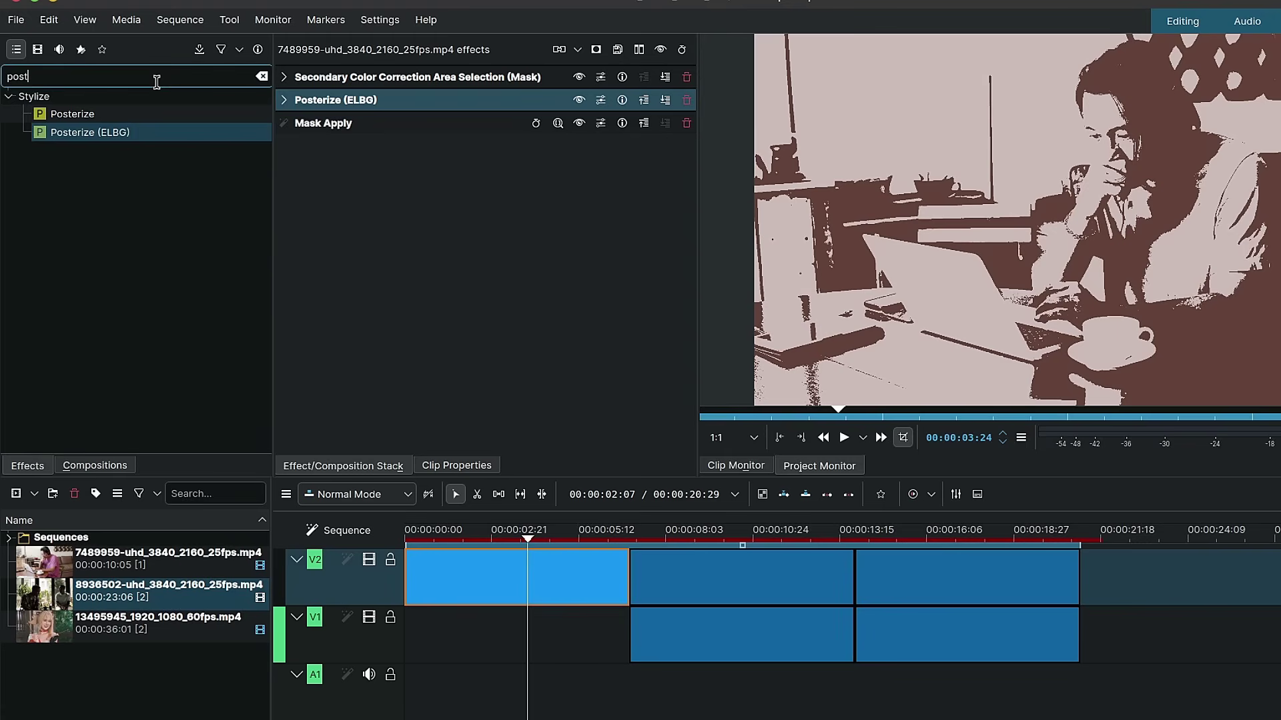
Add Levels after Posterize with input black level 15.0% and input white level 80.8%.
type("lev")
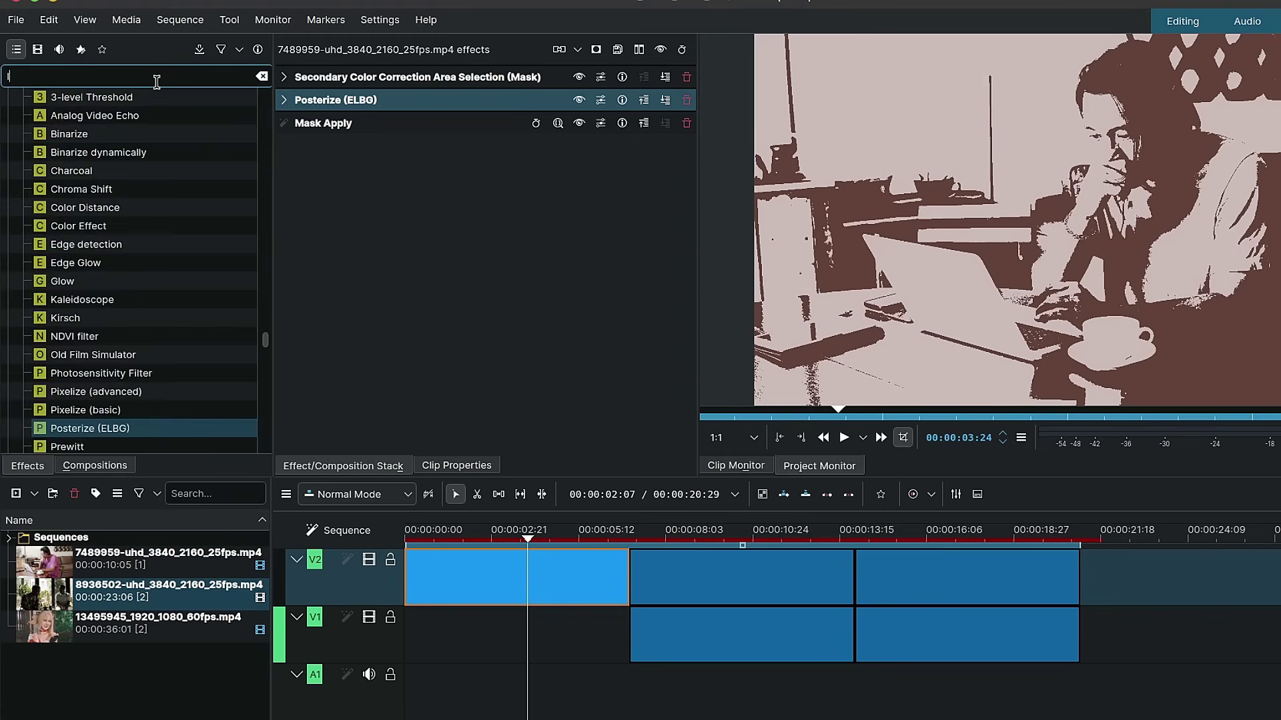
left_click_drag(65, 168, 431, 212)
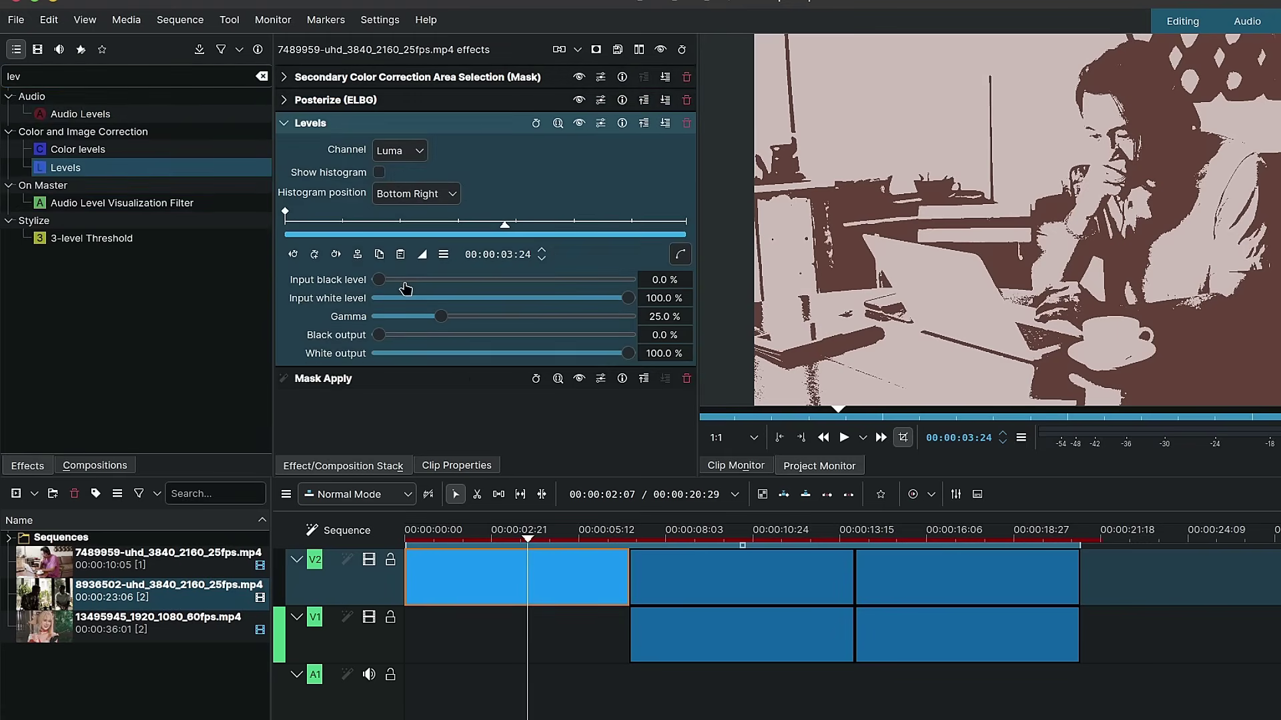
left_click(401, 282)
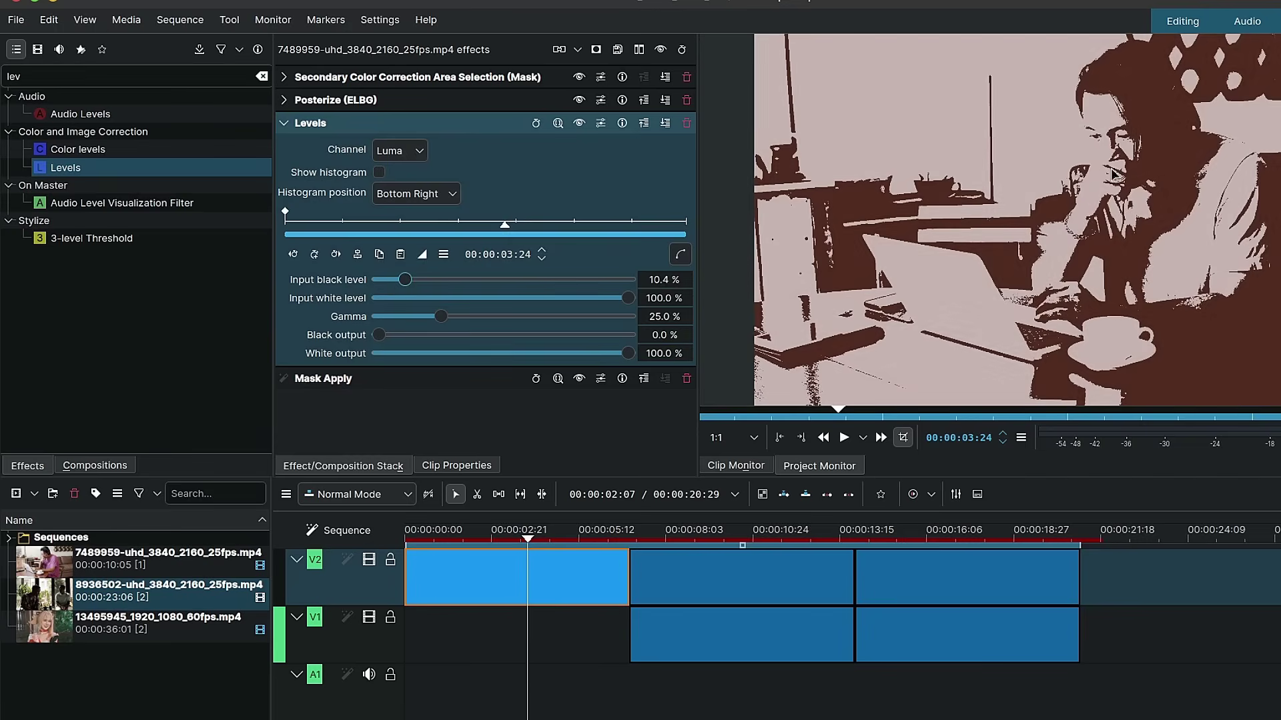
left_click(604, 299)
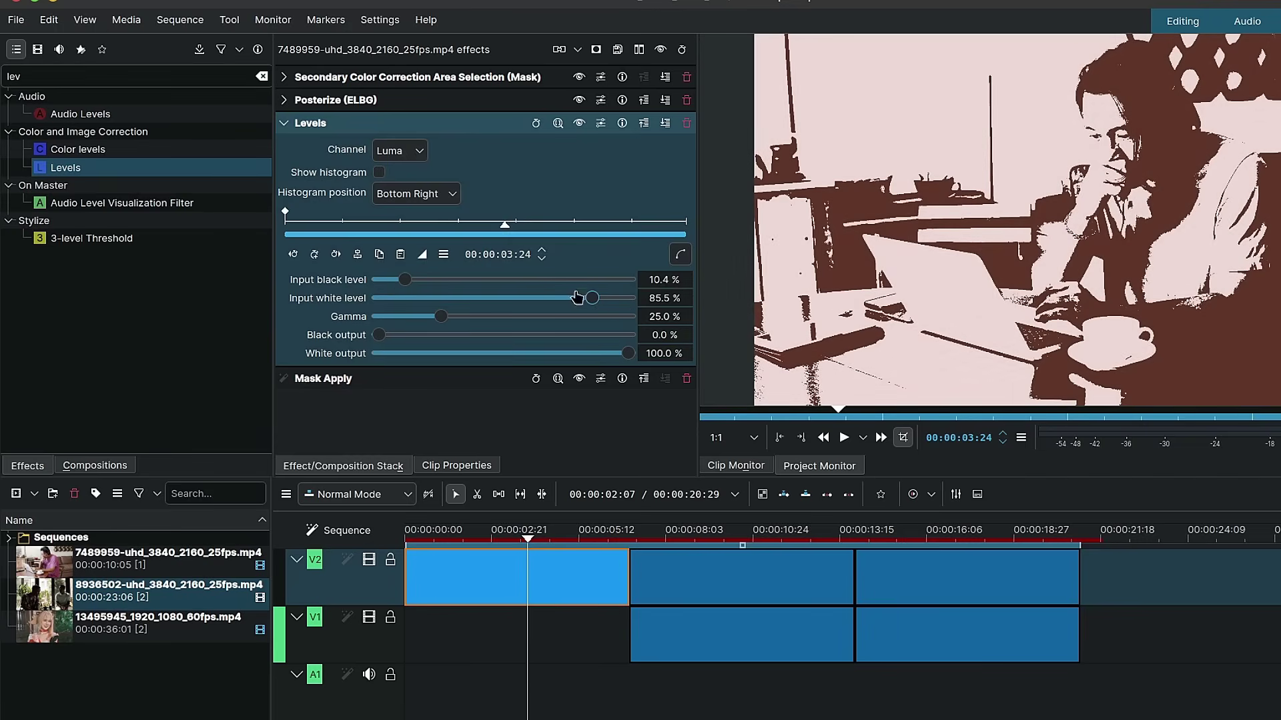
left_click(564, 301)
left_click(416, 280)
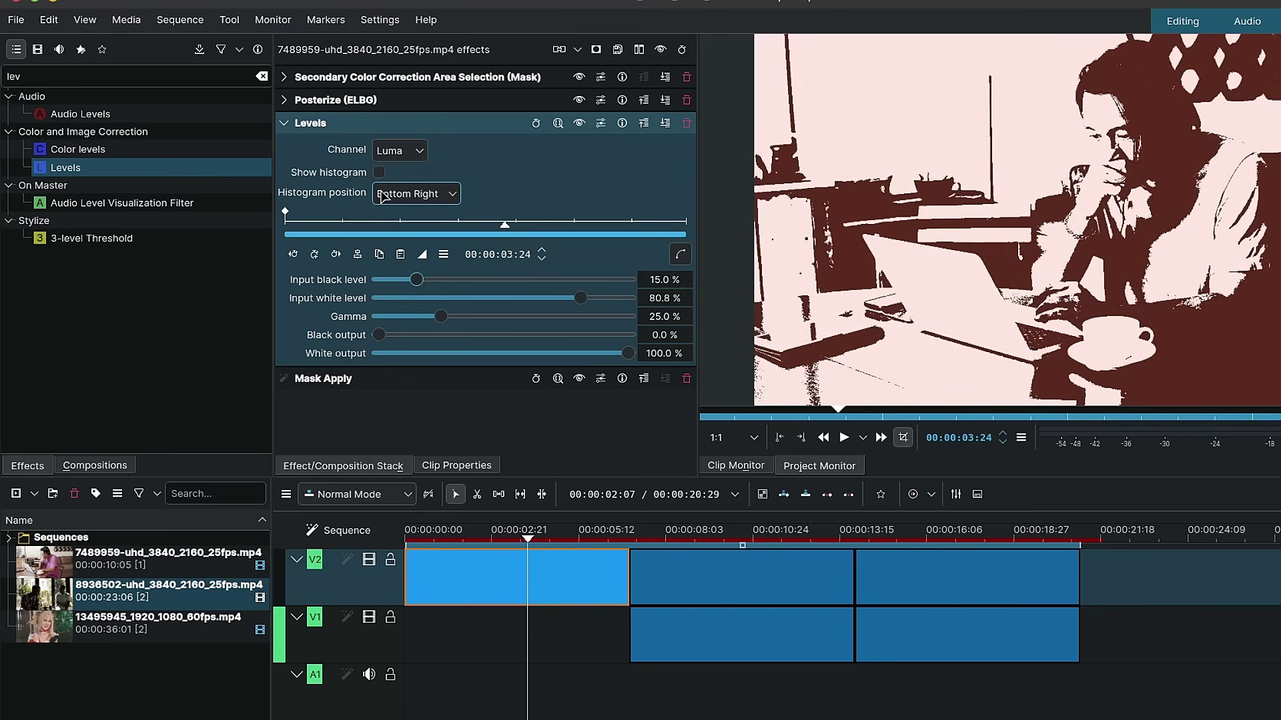
left_click(283, 123)
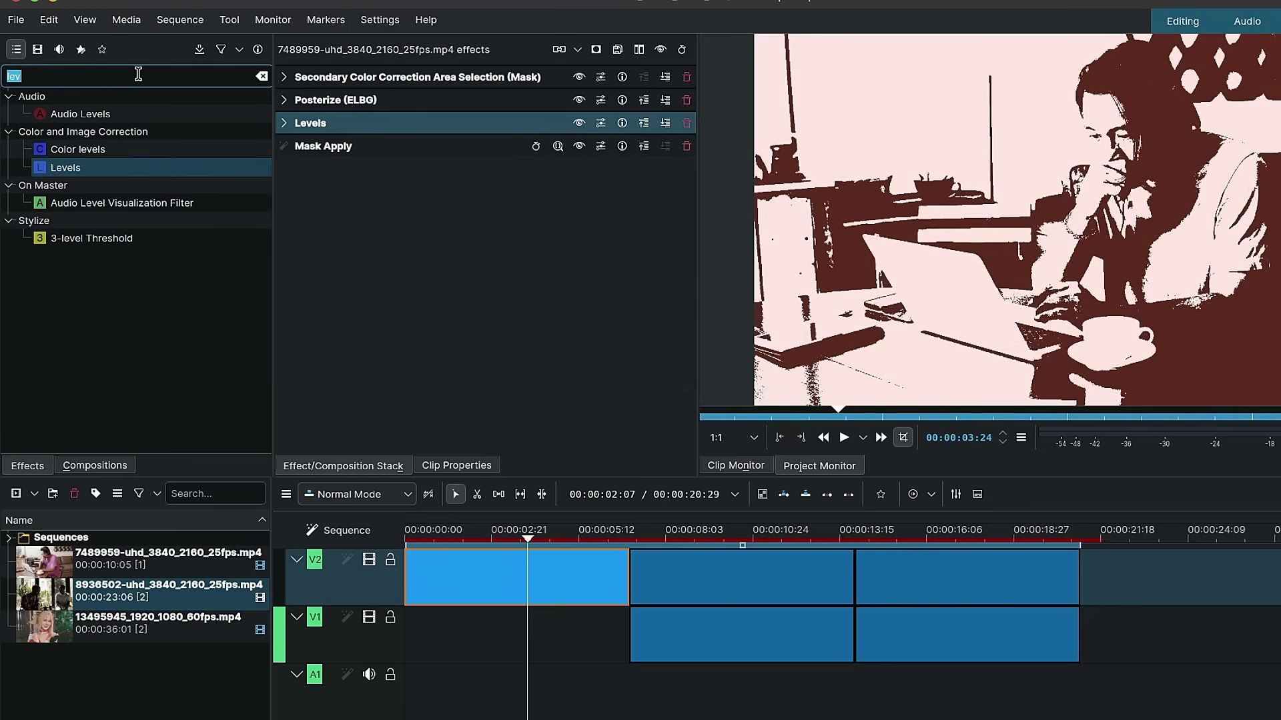
Add Draw Grid and set its colour to black with alpha 90.
type("gr")
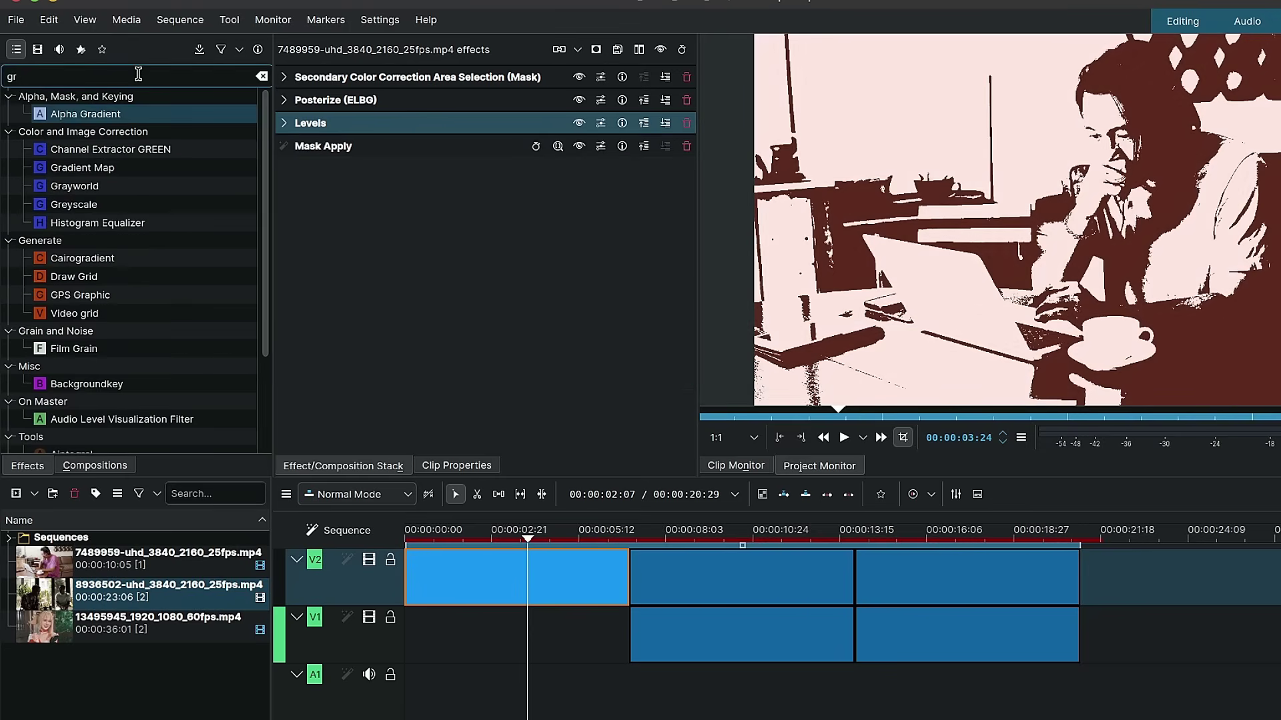
type("id")
left_click_drag(88, 117, 426, 143)
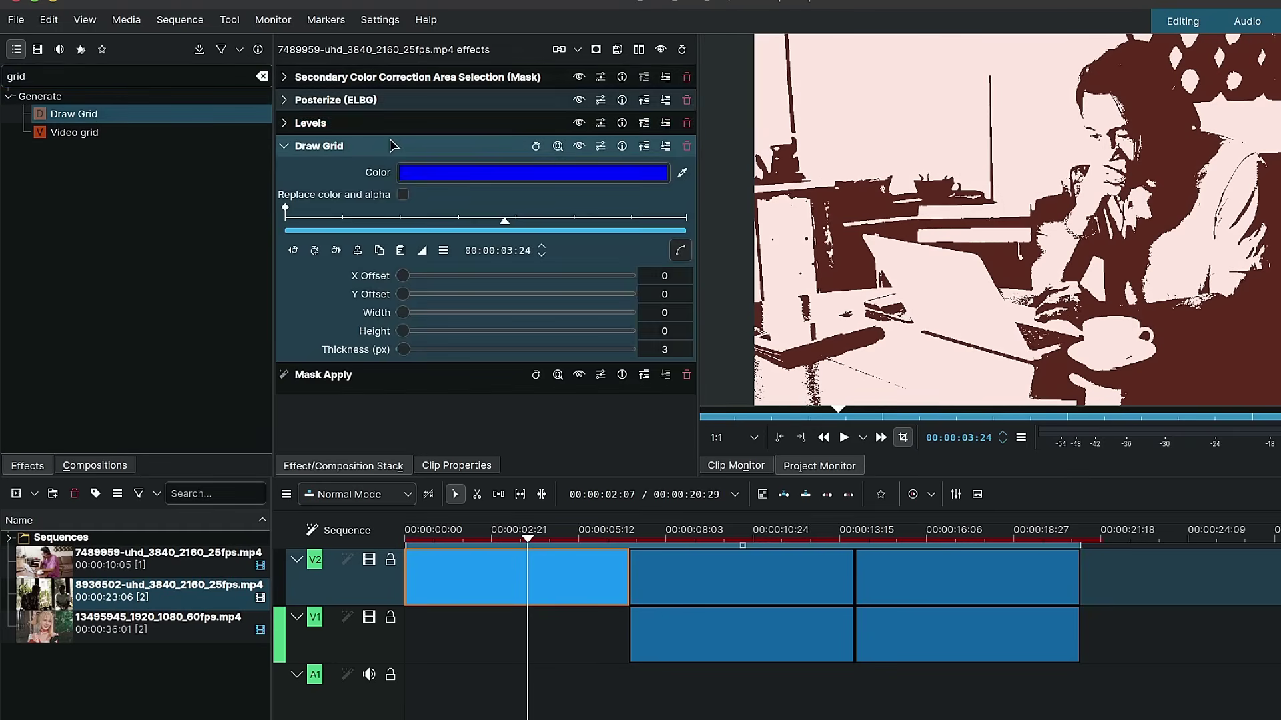
left_click(504, 175)
left_click(581, 381)
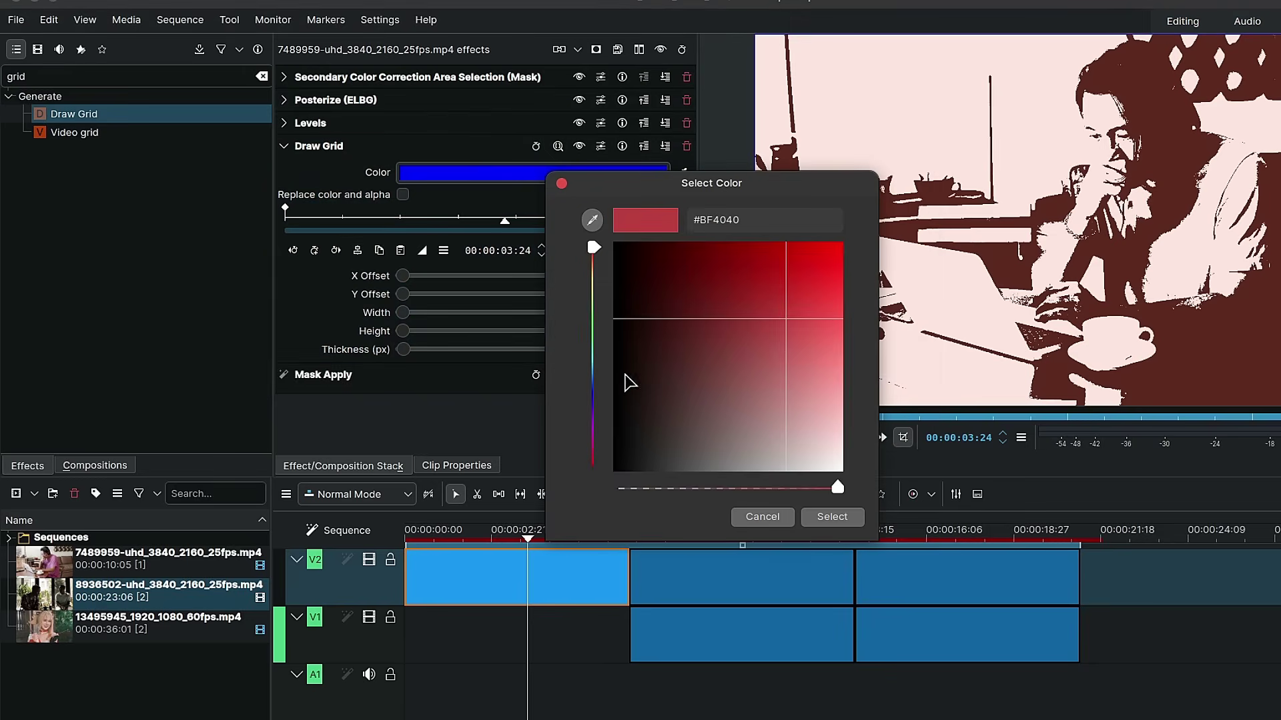
left_click_drag(671, 443, 586, 509)
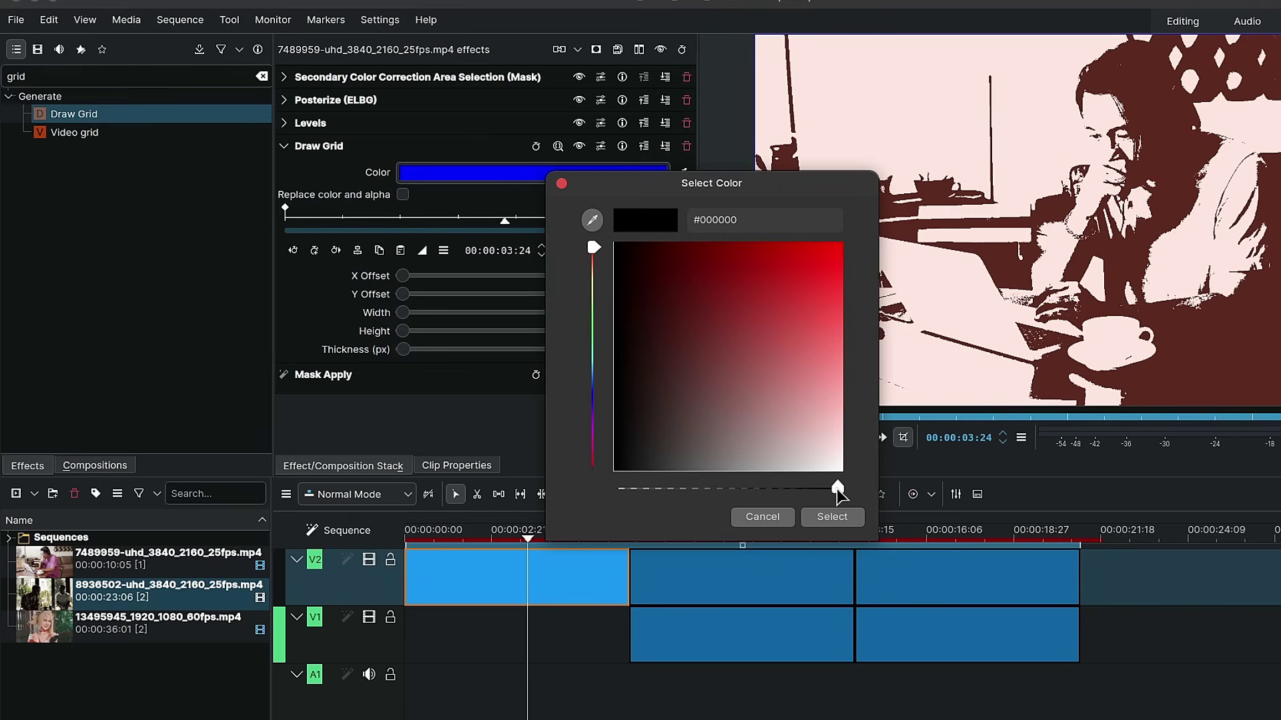
right_click(836, 491)
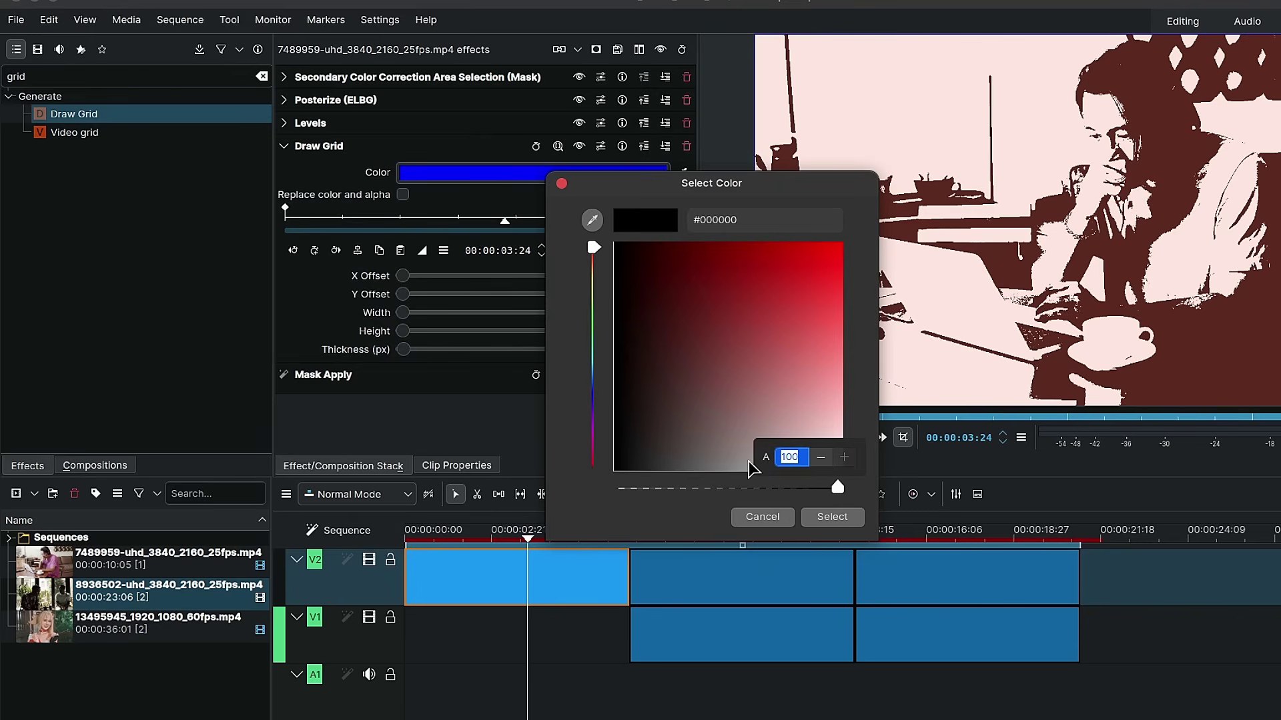
type("90")
left_click(831, 517)
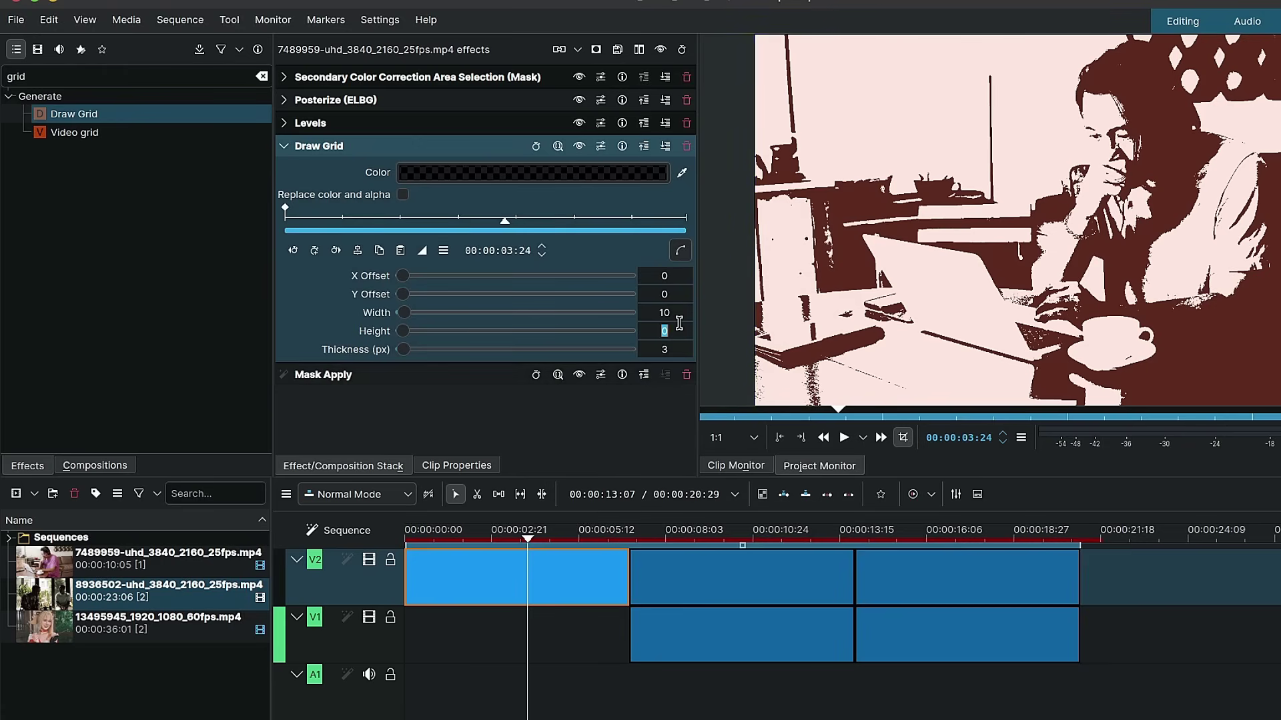
Set the grid cell Width and Height to 10.
type("10")
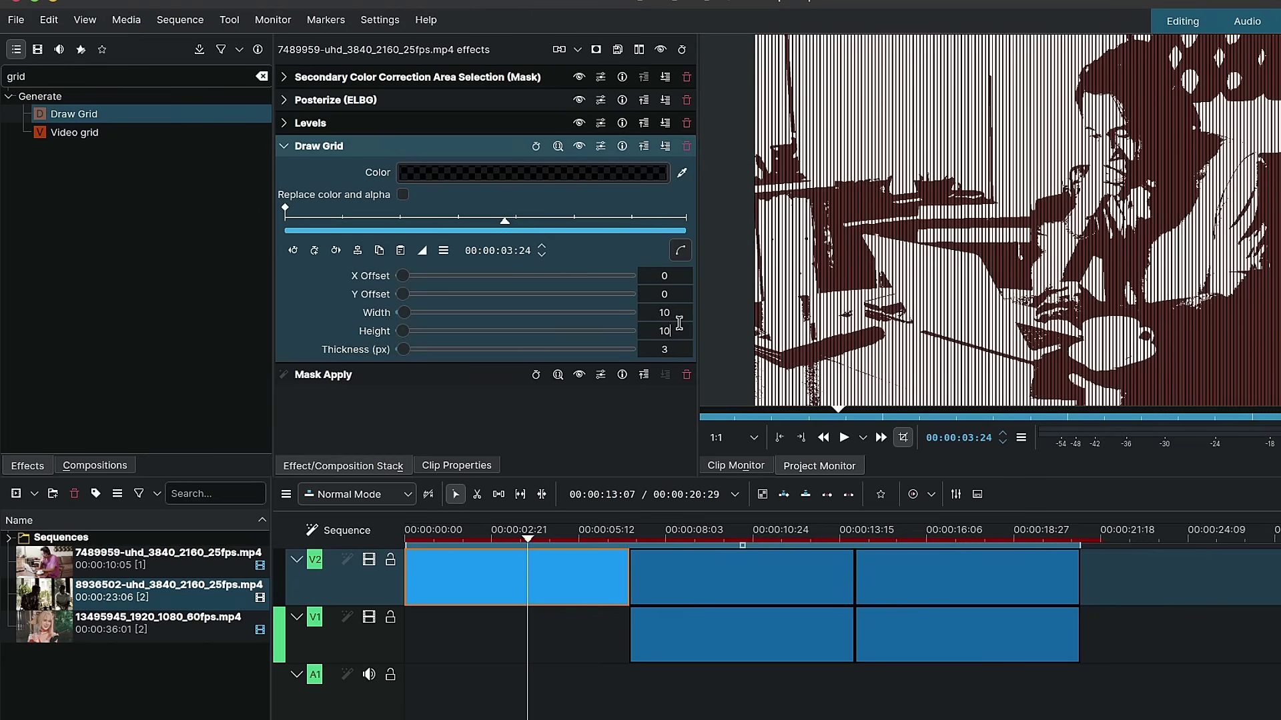
key("Return")
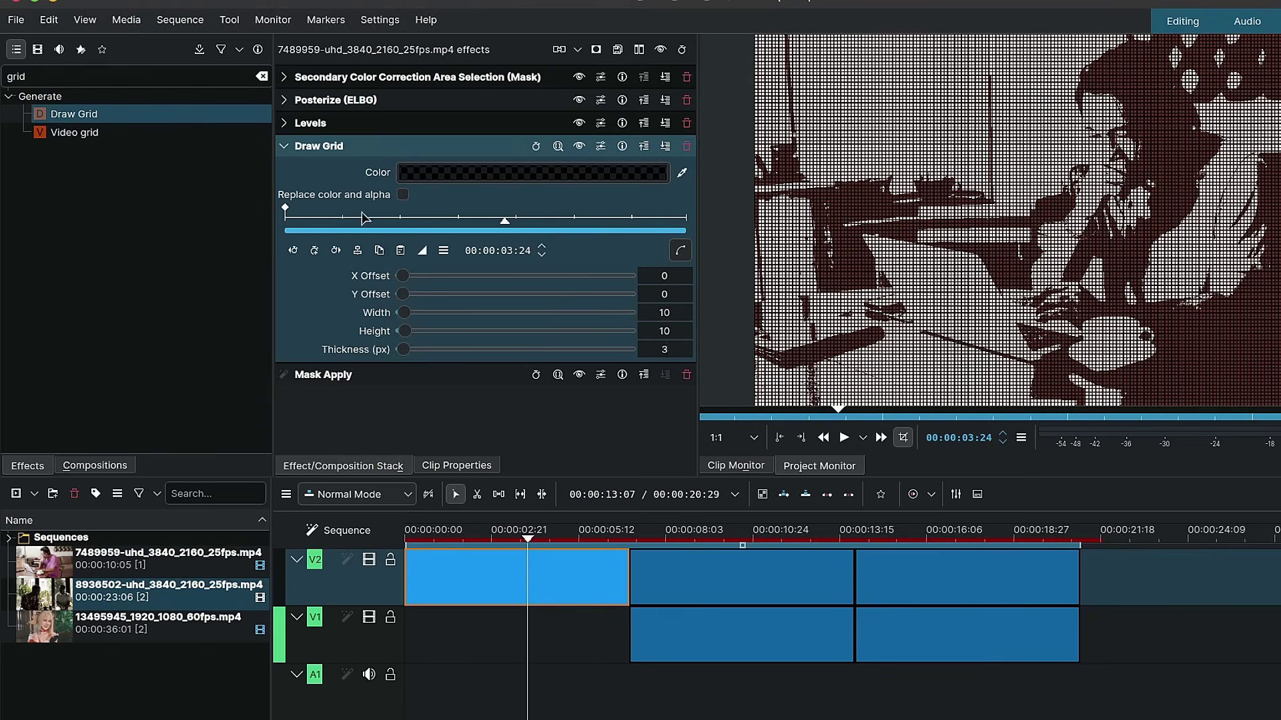
left_click(283, 145)
Add Lumakey below Draw Grid, then Alpha Operations below Lumakey.
key("BackSpace")
type("lu")
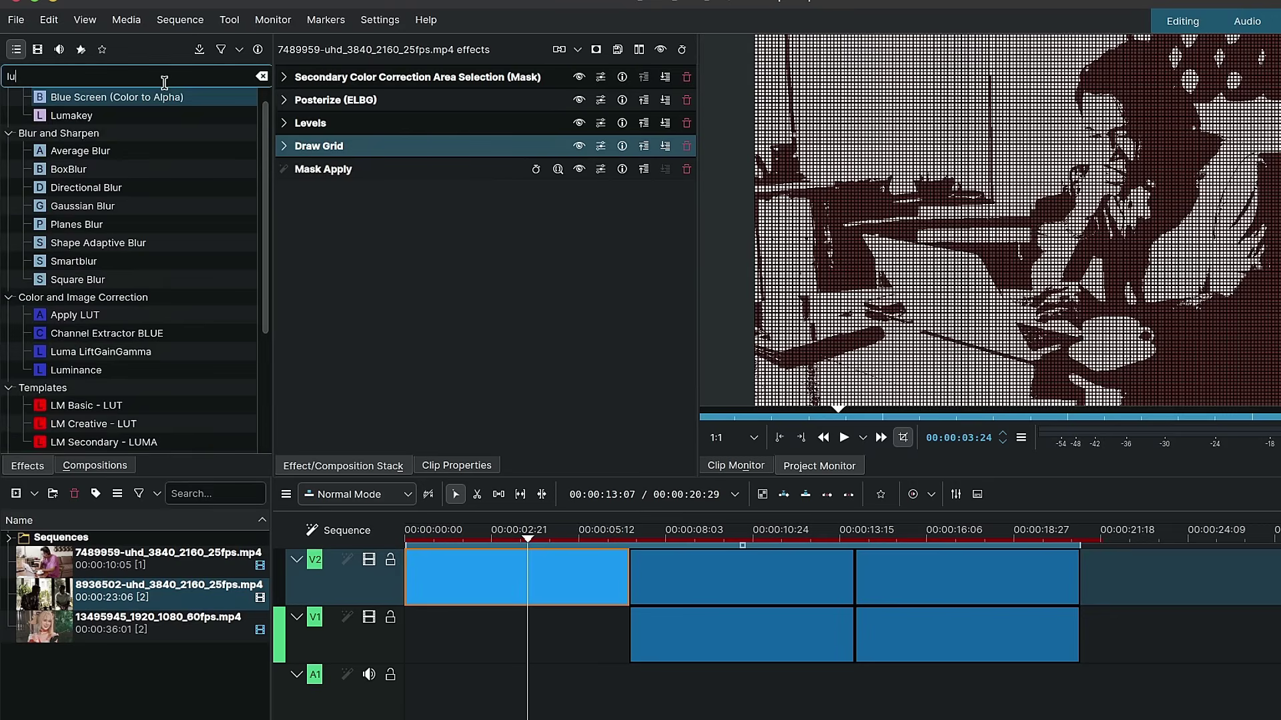
type("ma")
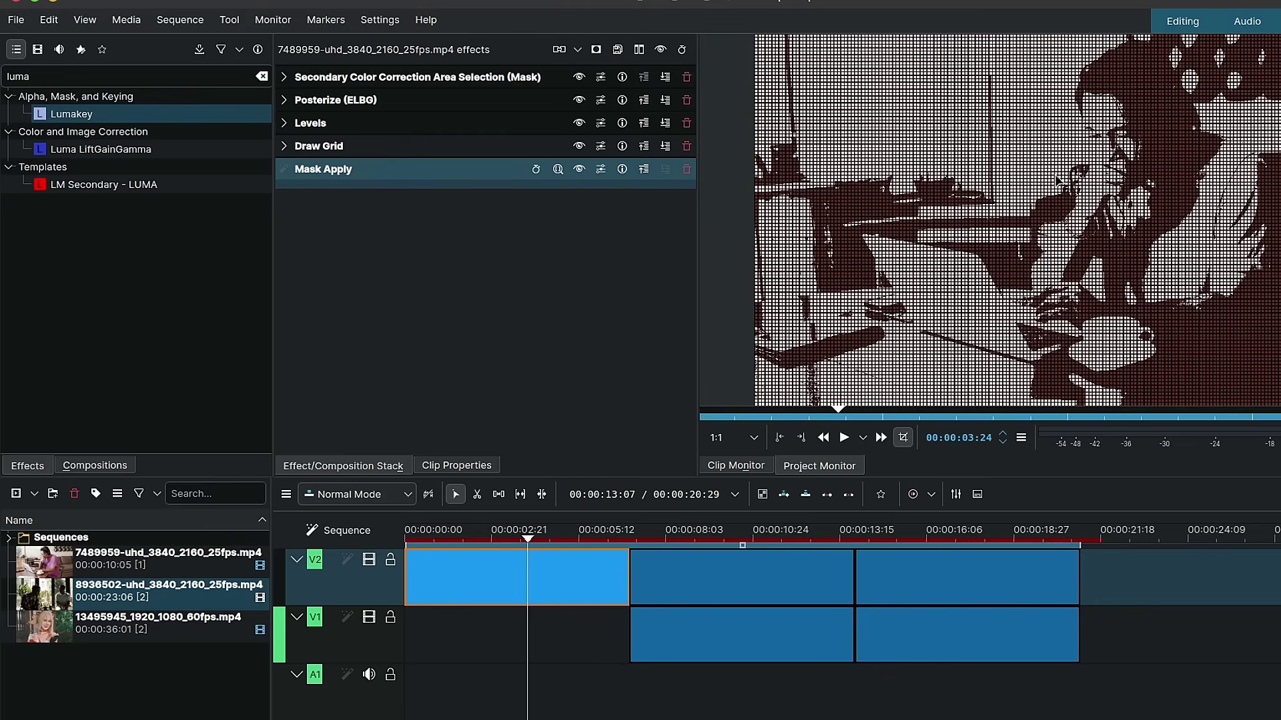
left_click_drag(73, 114, 369, 168)
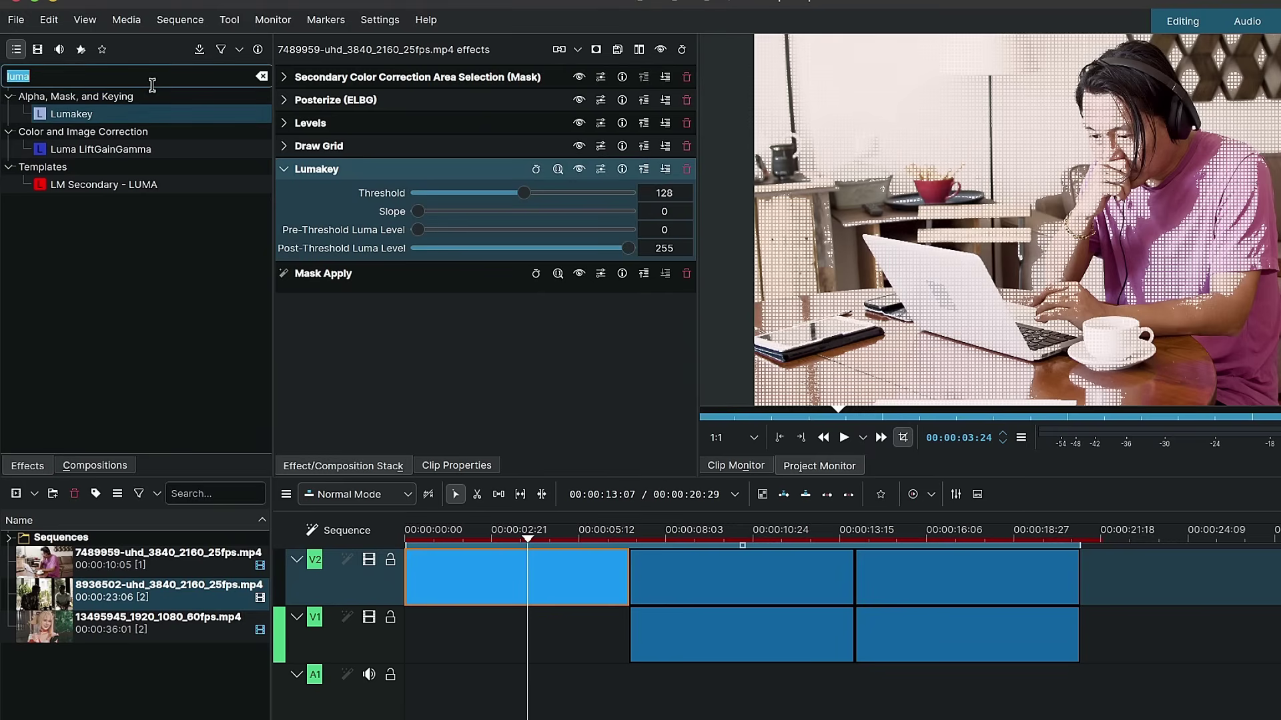
type("alp")
left_click_drag(120, 132, 433, 274)
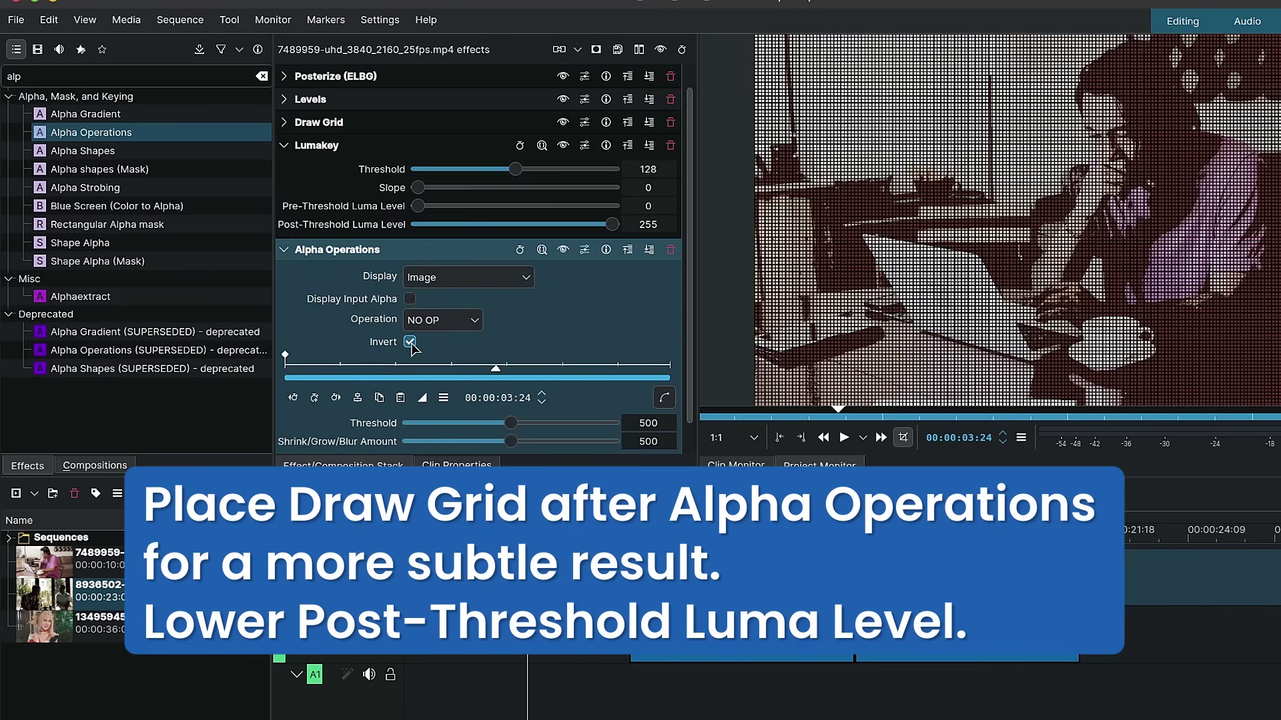
Tick Invert in Alpha Operations and set Lumakey threshold 86, slope 8, lower Pre-Threshold Luma Level.
left_click(284, 252)
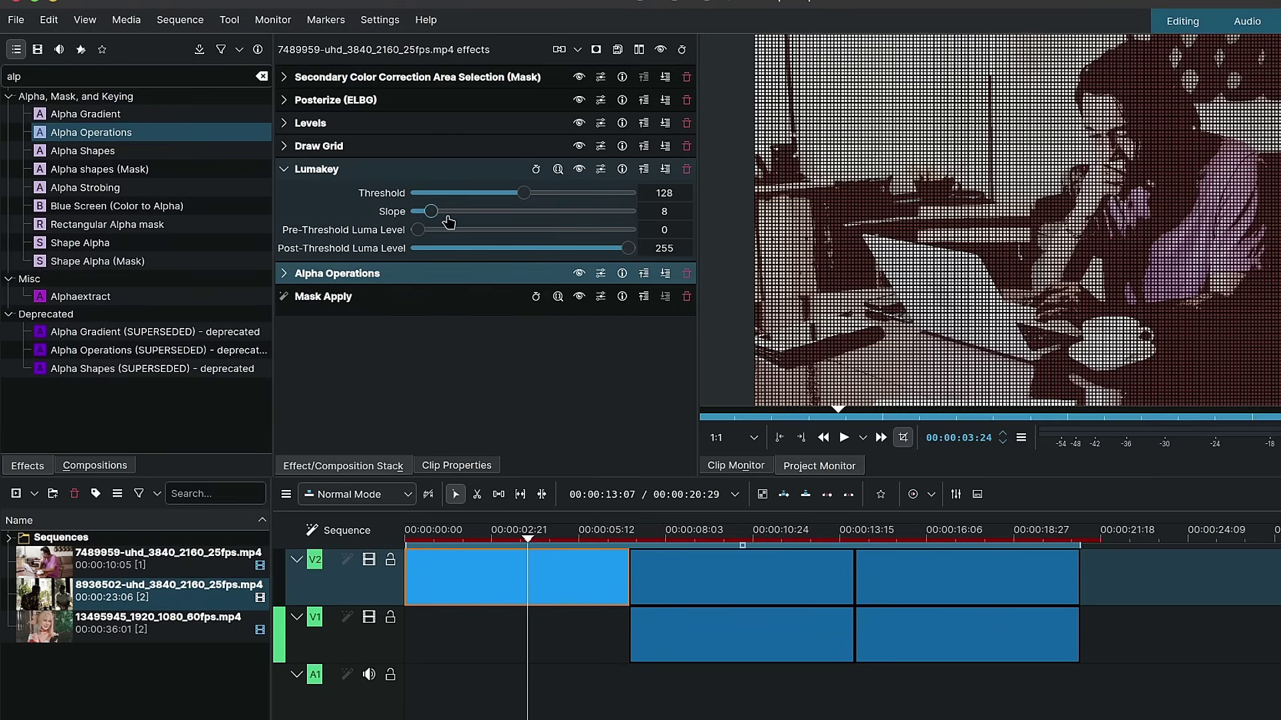
left_click_drag(522, 195, 489, 212)
left_click_drag(417, 229, 501, 230)
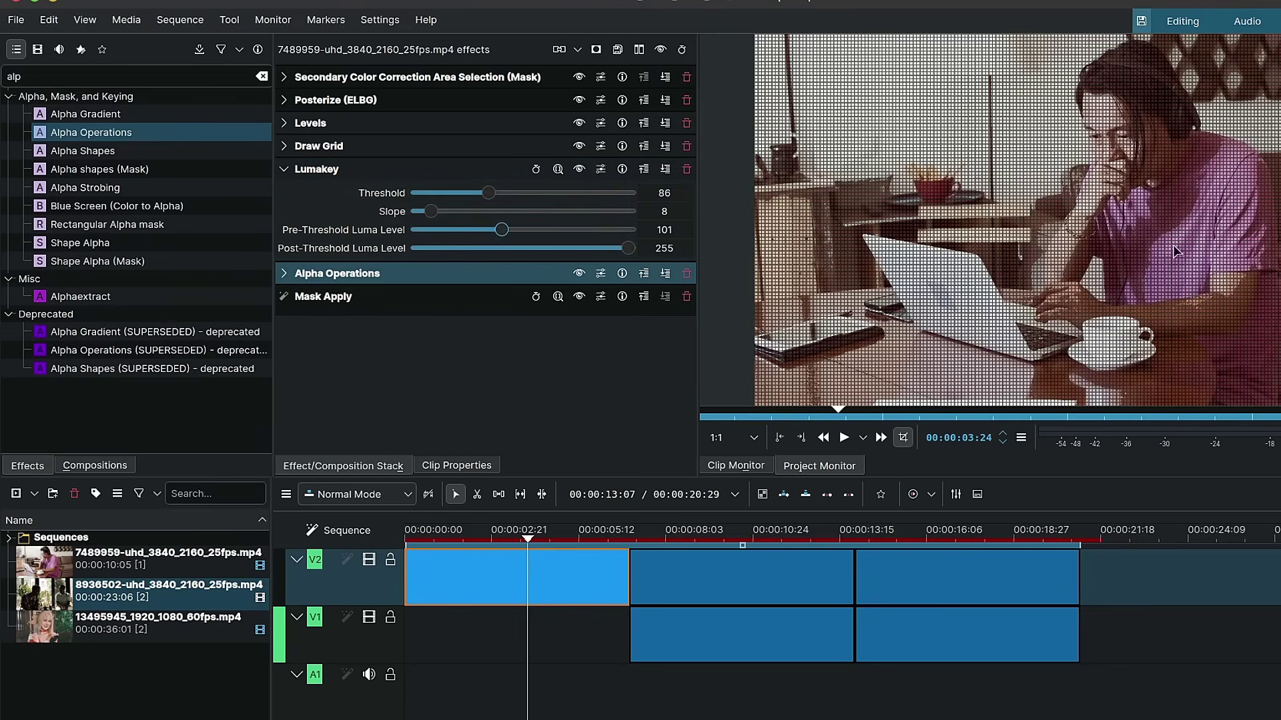
left_click_drag(453, 232, 447, 230)
left_click(285, 169)
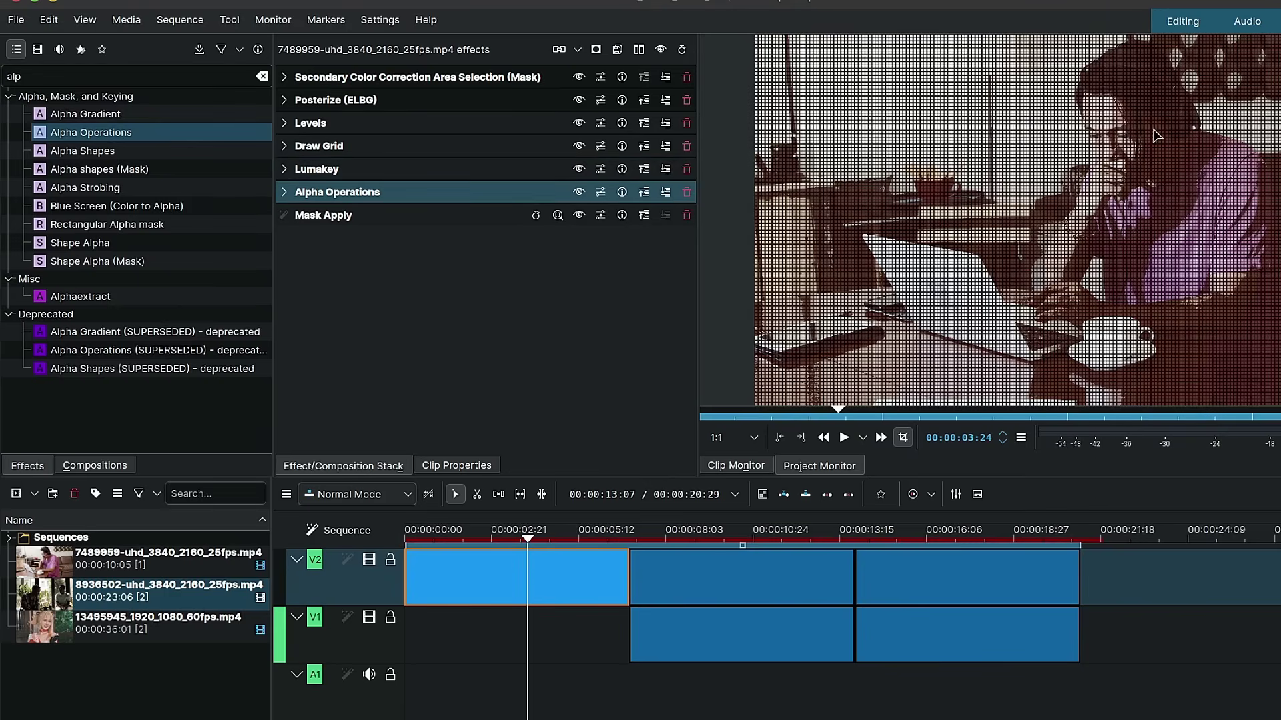
Raise the Levels input black level from 15.0% to 36.4%, then fold Levels away.
left_click(284, 123)
left_click_drag(407, 277, 435, 286)
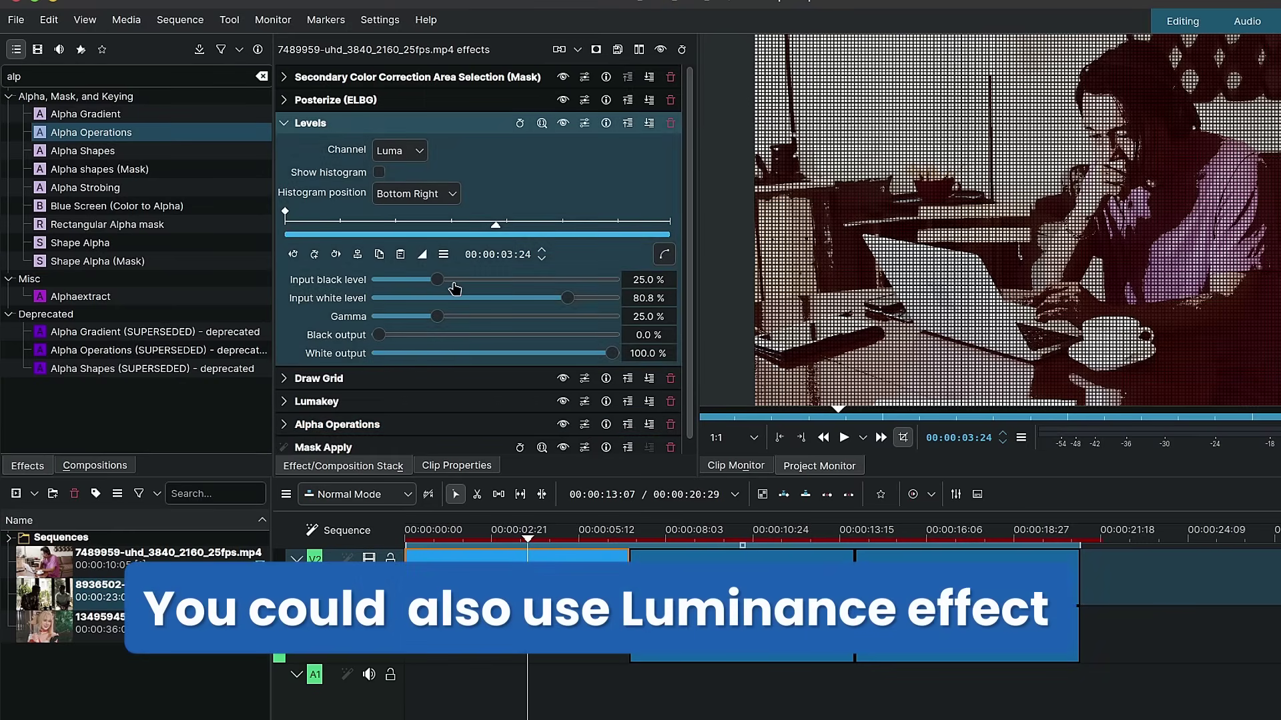
left_click(462, 286)
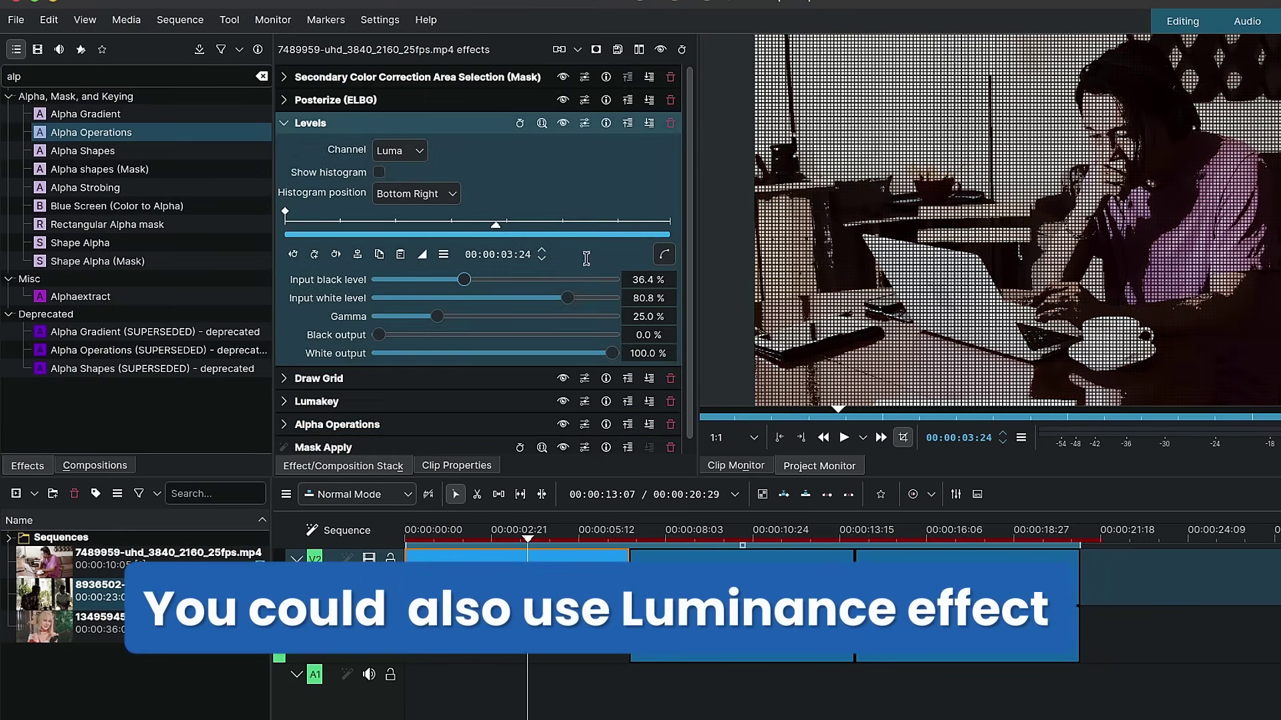
left_click(284, 122)
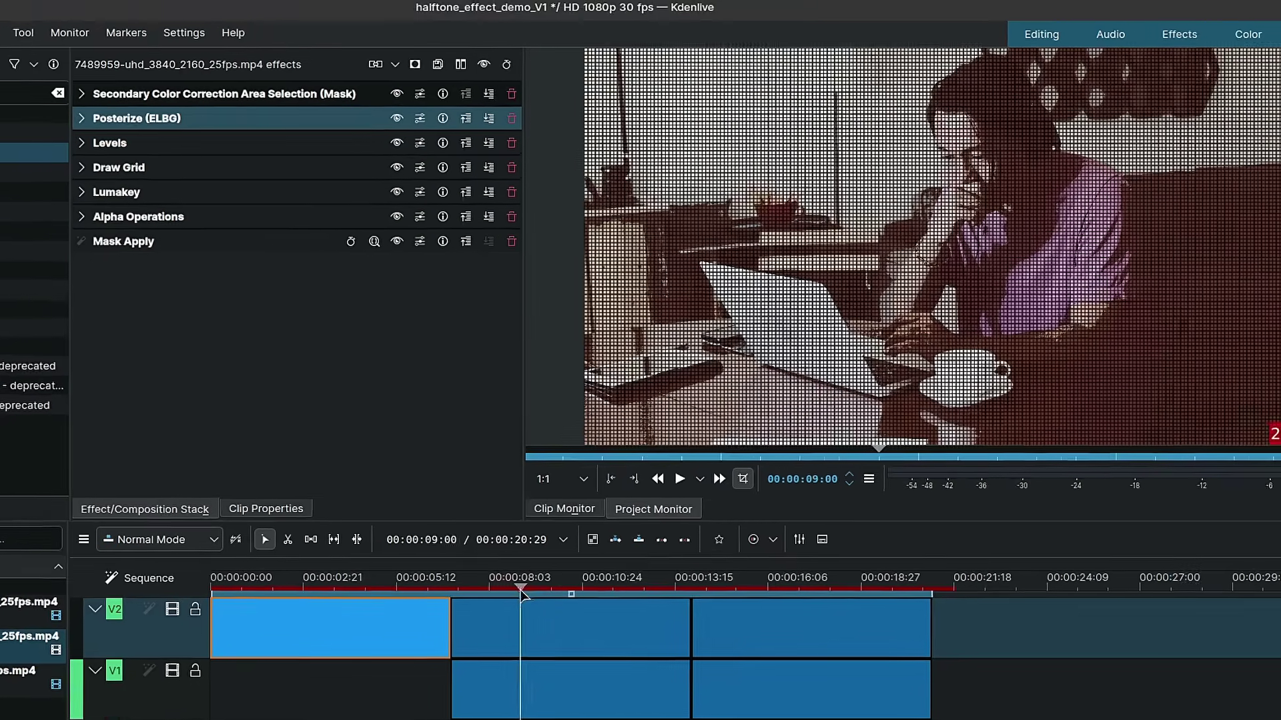
left_click(695, 534)
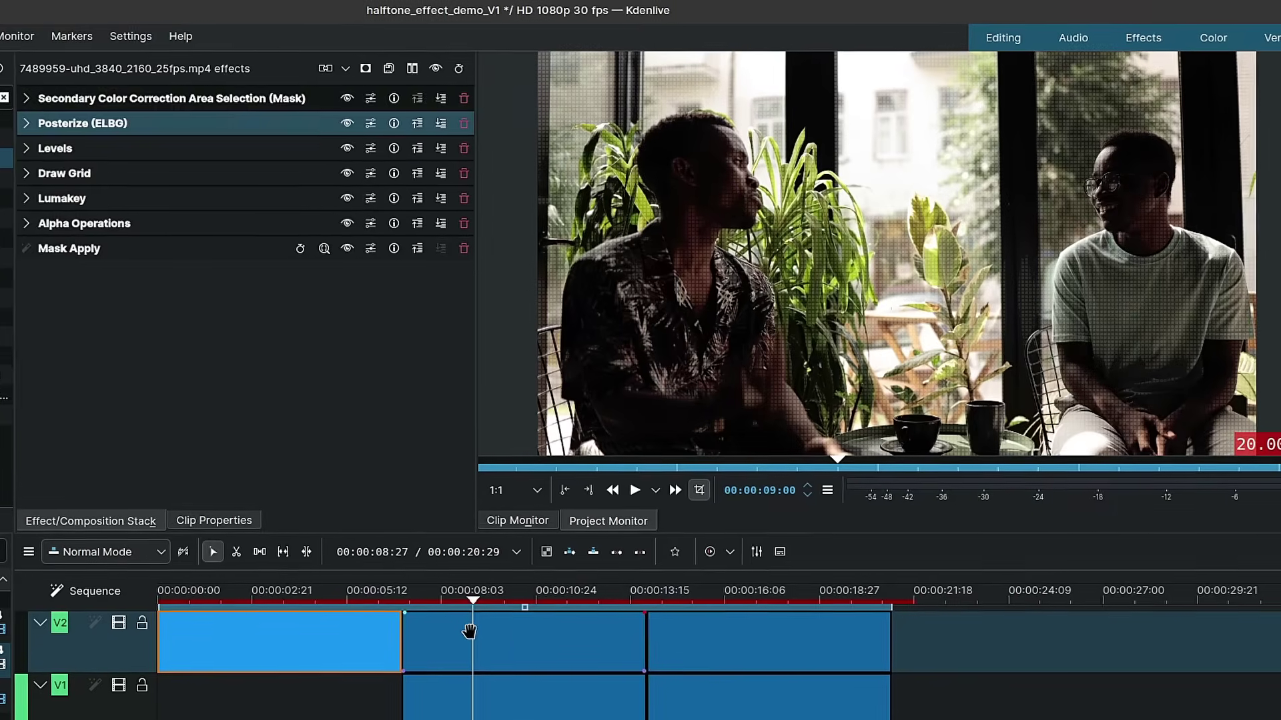
left_click(469, 631)
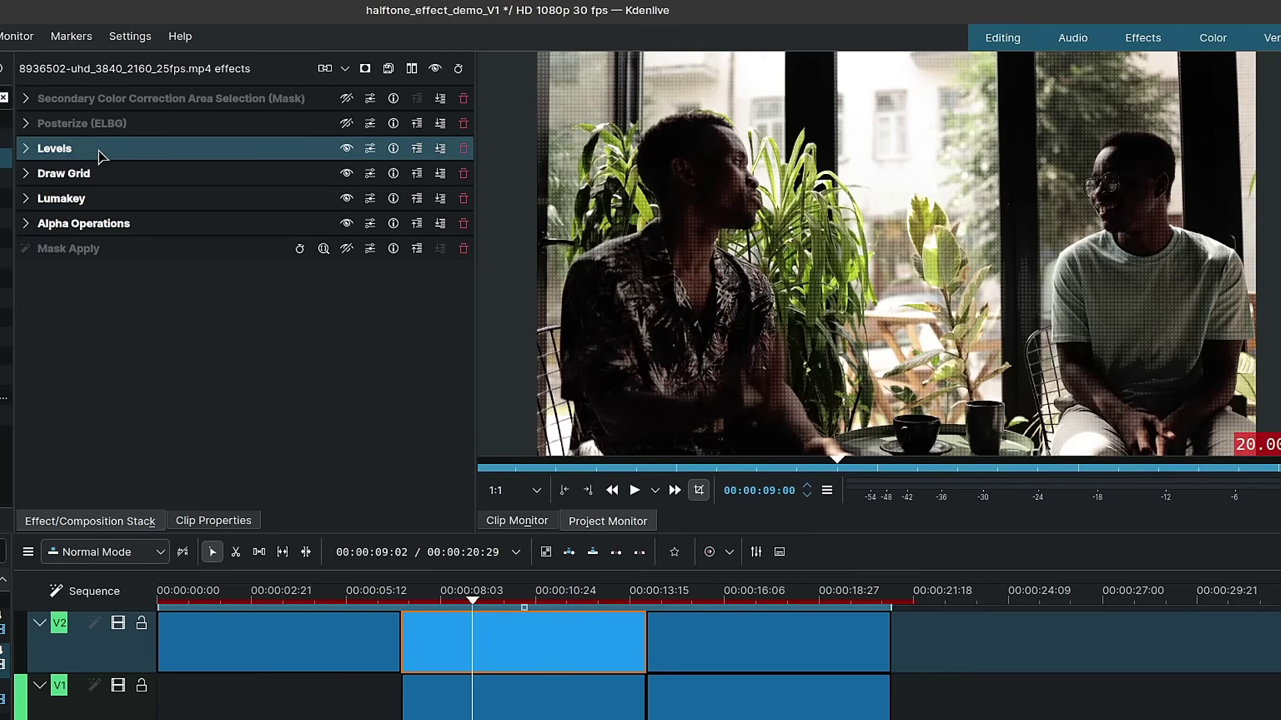
left_click(27, 199)
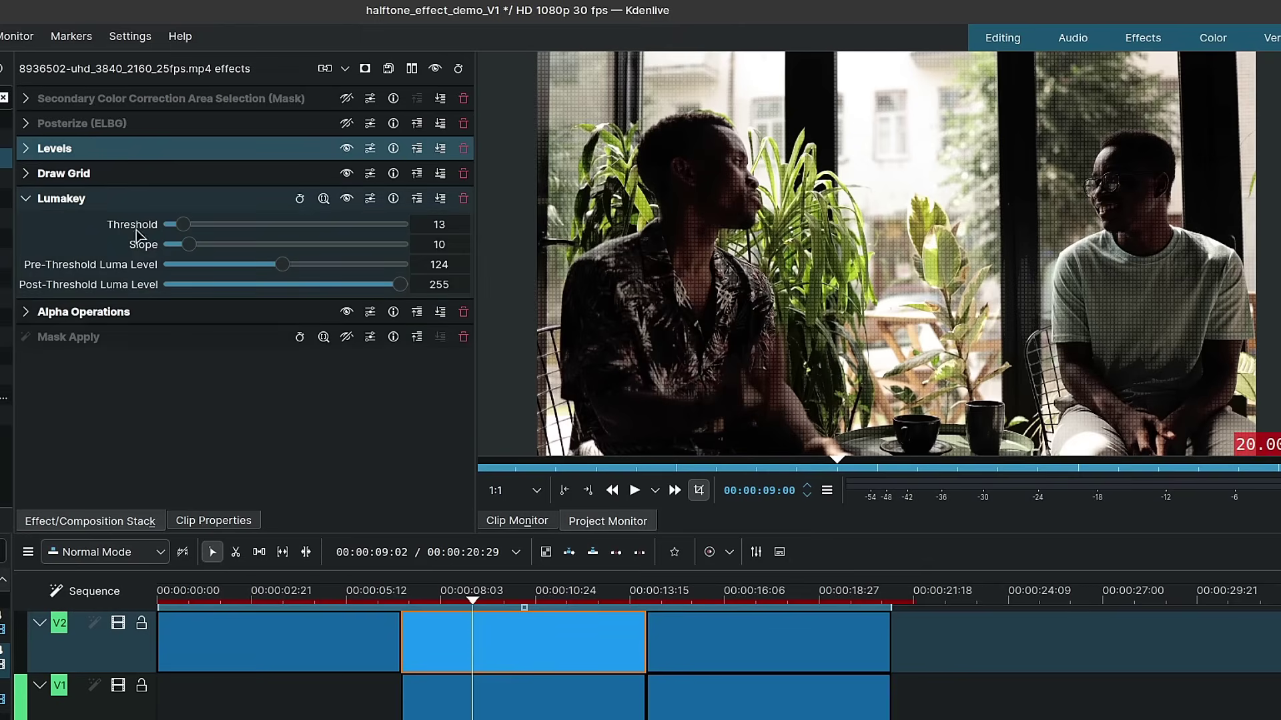
left_click(25, 148)
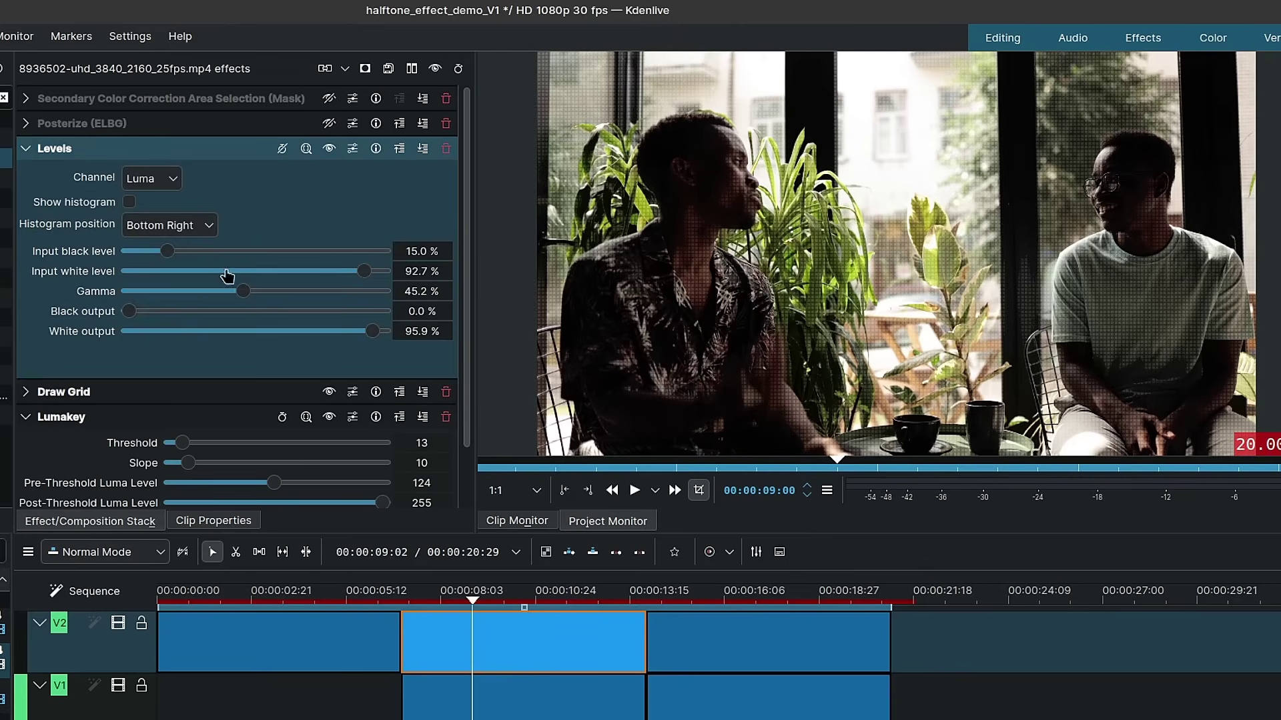
left_click(25, 149)
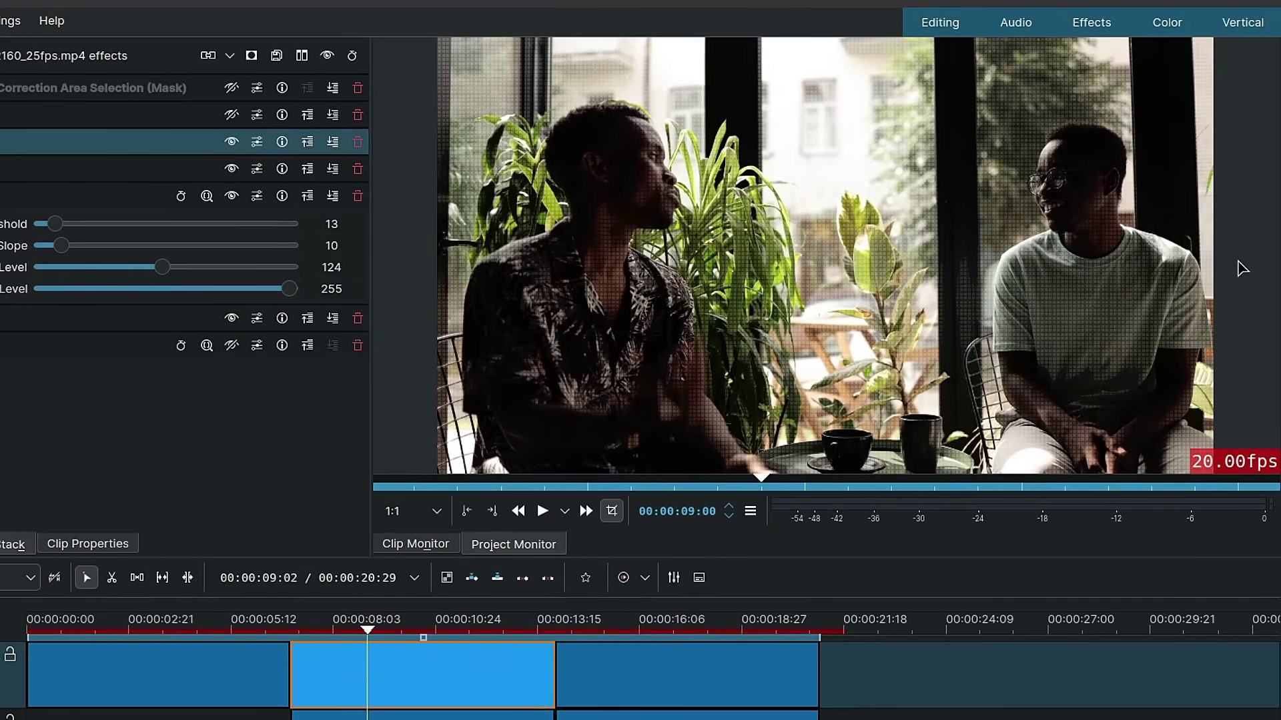
scroll(957, 140, "up", 5, "ctrl")
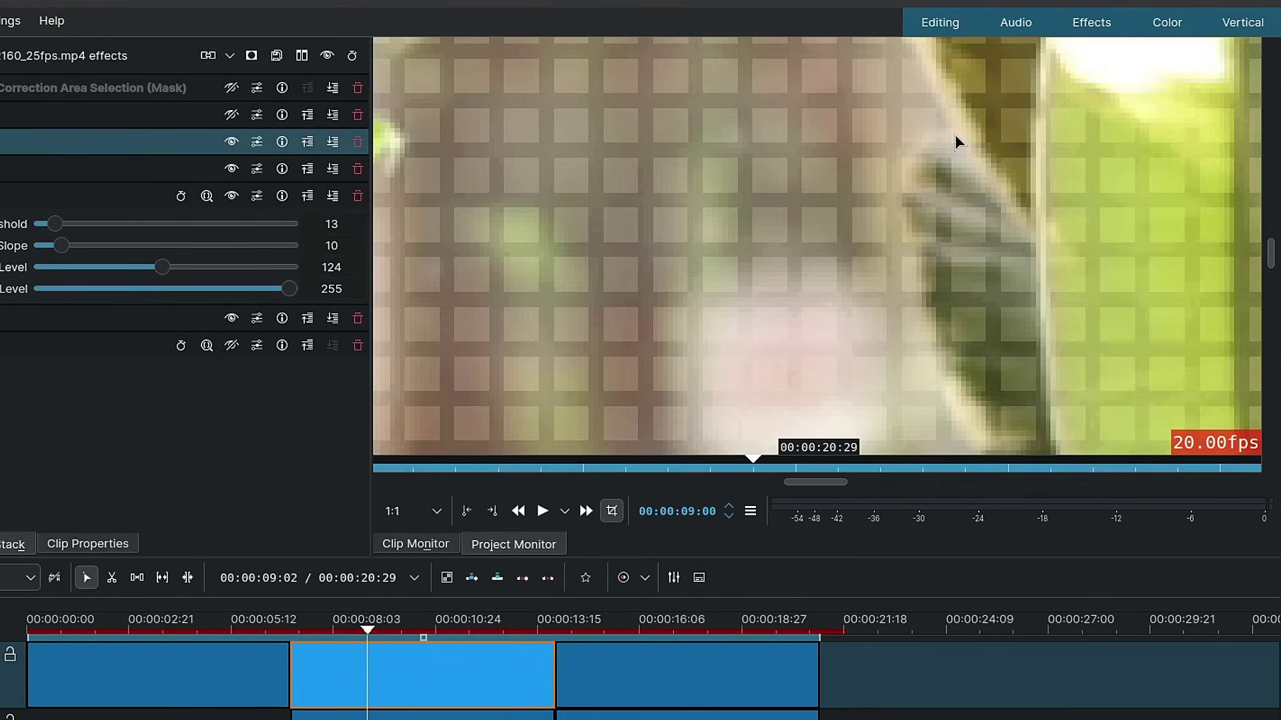
scroll(955, 134, "down", 3, "ctrl")
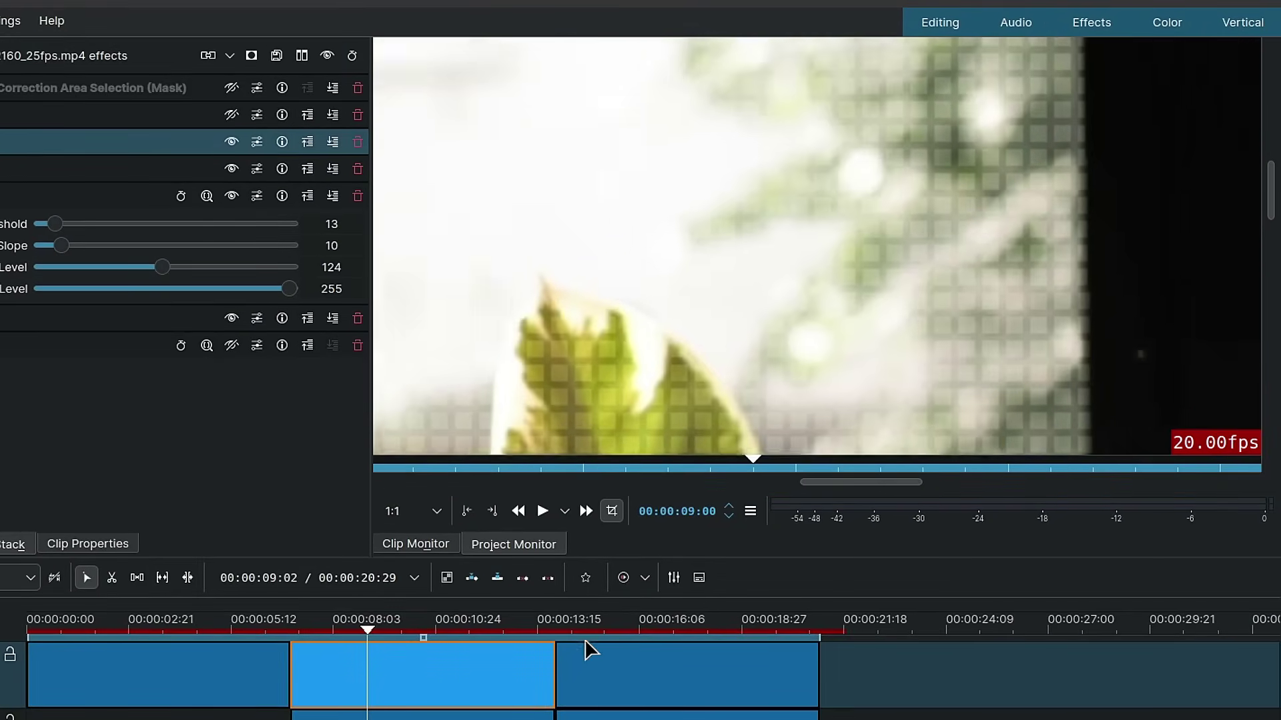
left_click_drag(646, 514, 1063, 230)
left_click_drag(597, 287, 1123, 232)
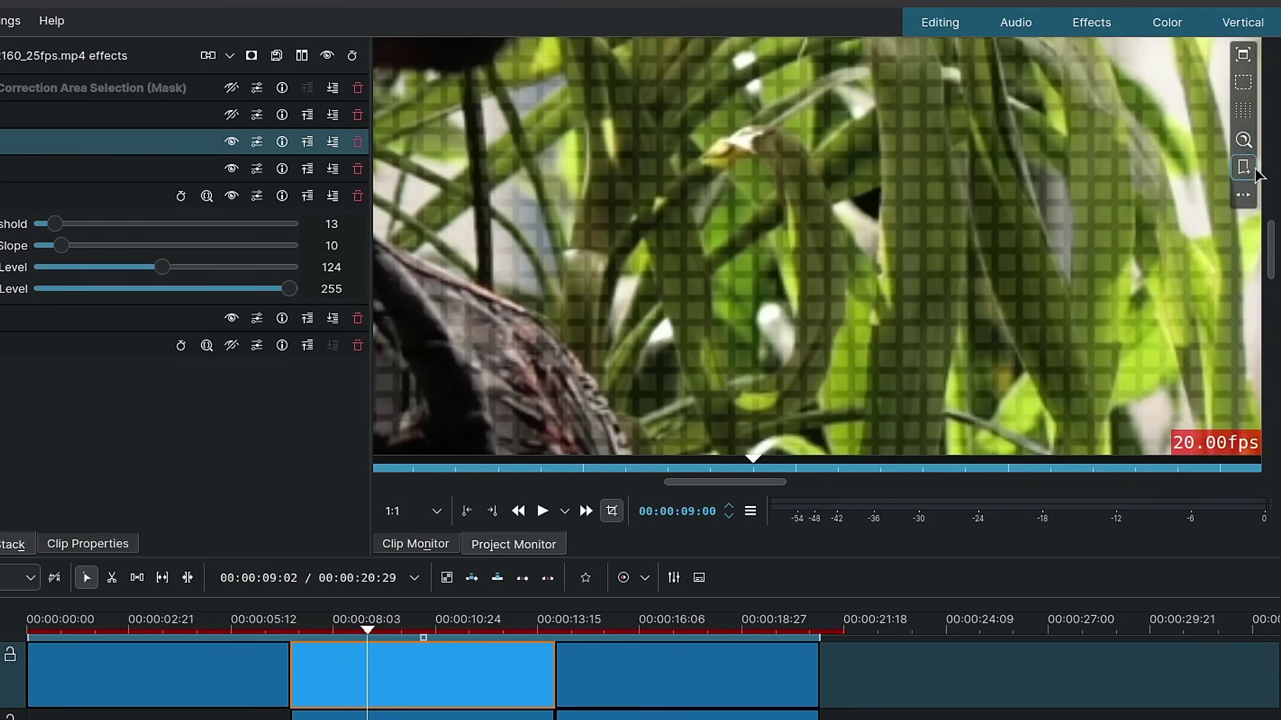
left_click(1233, 200)
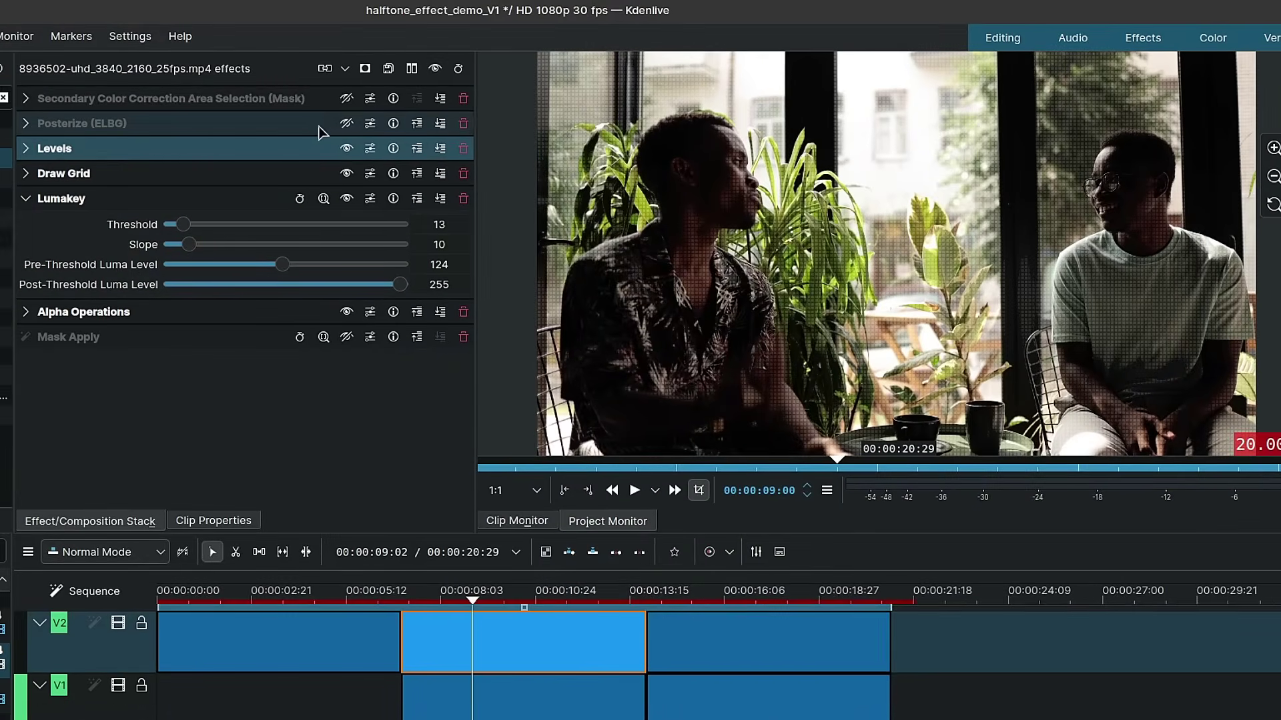
Enable Posterize (ELBG) after comparing it on and off, plus Secondary Color Correction and Mask Apply.
left_click(345, 122)
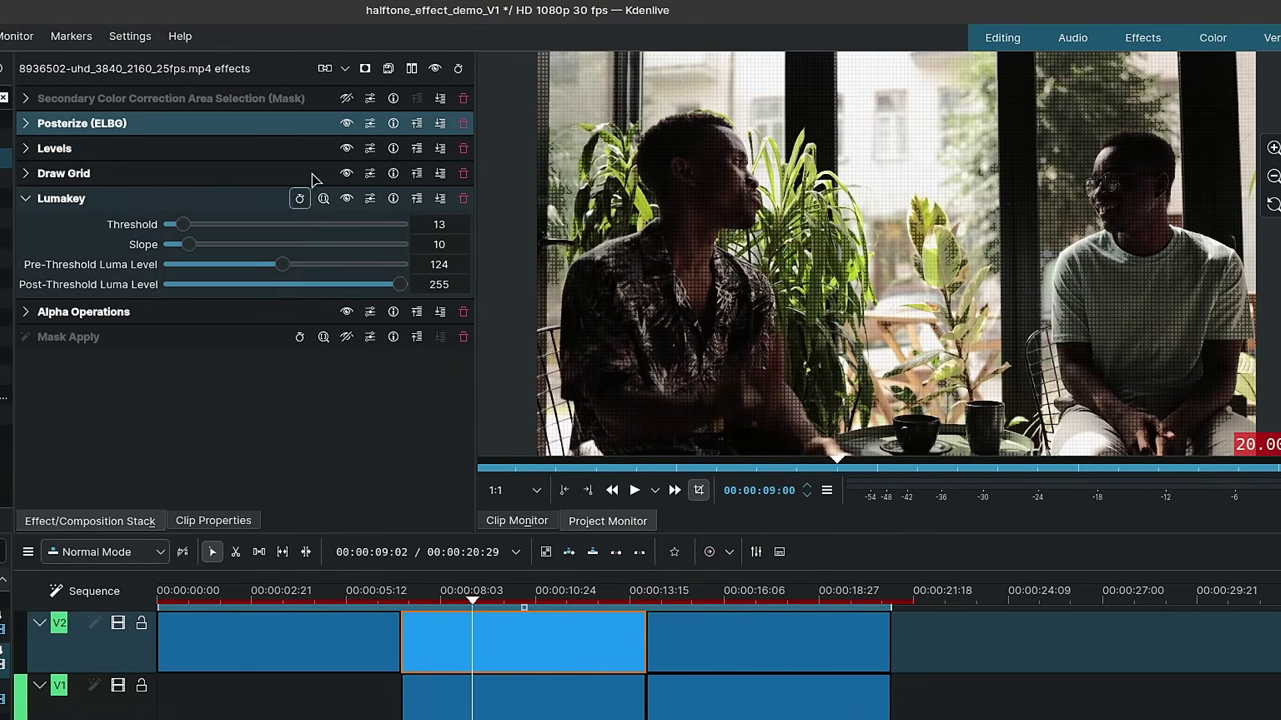
left_click(26, 198)
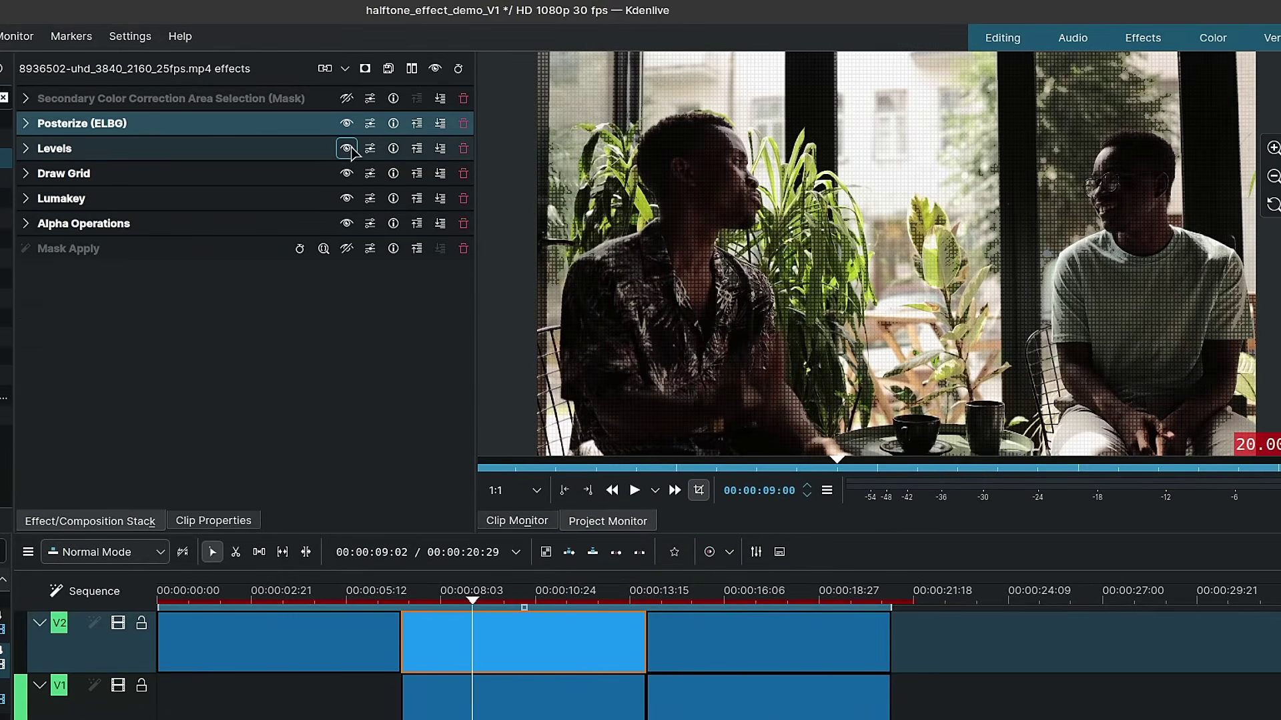
left_click(346, 123)
left_click(346, 123)
left_click(346, 122)
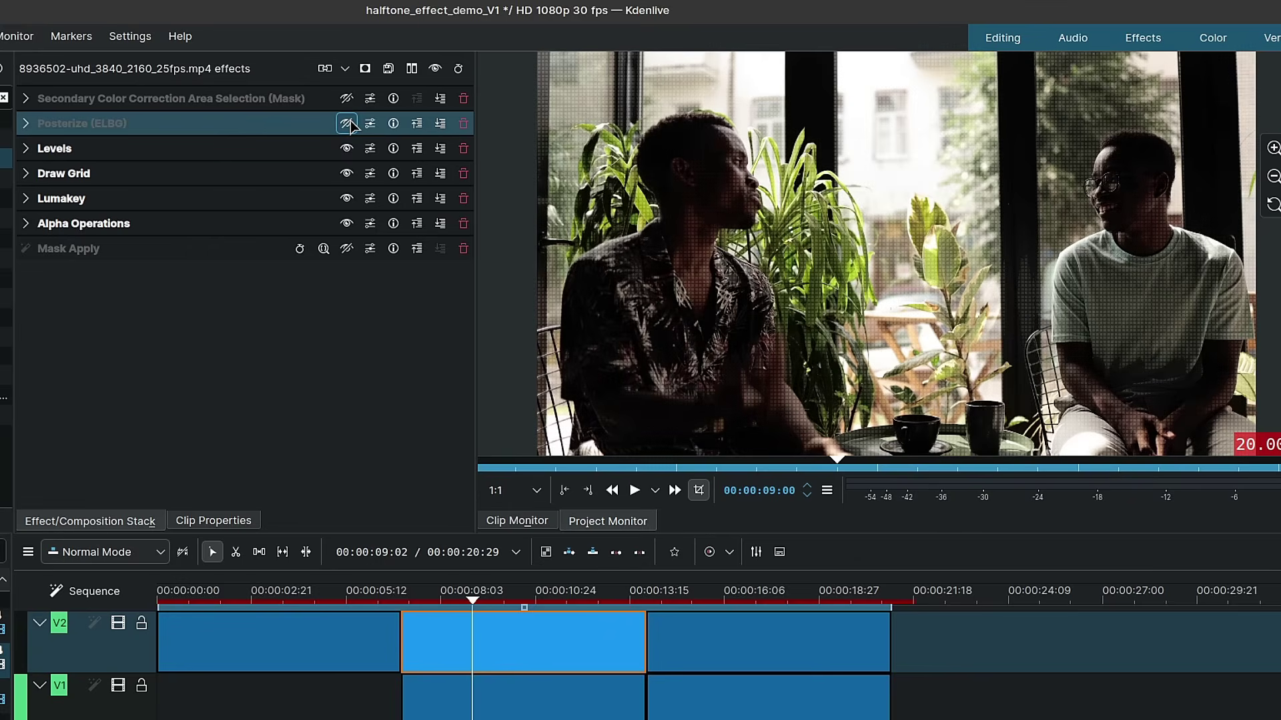
left_click(346, 123)
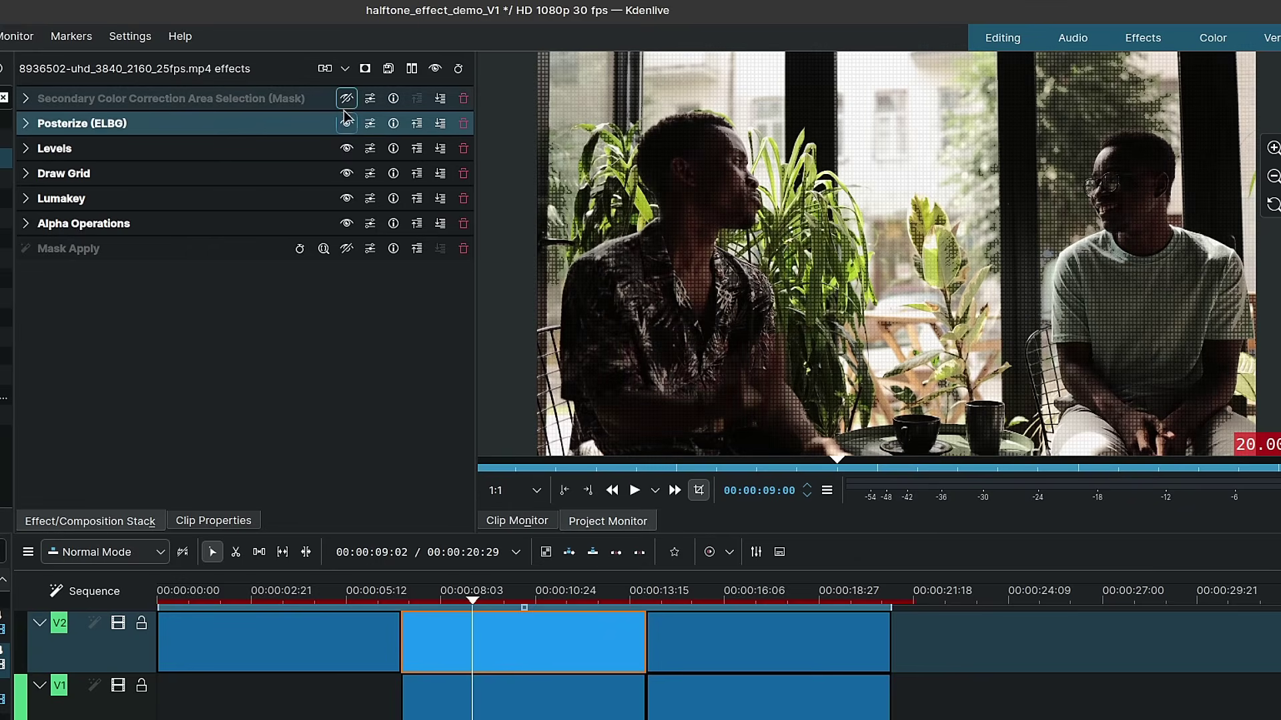
left_click(346, 98)
left_click(346, 249)
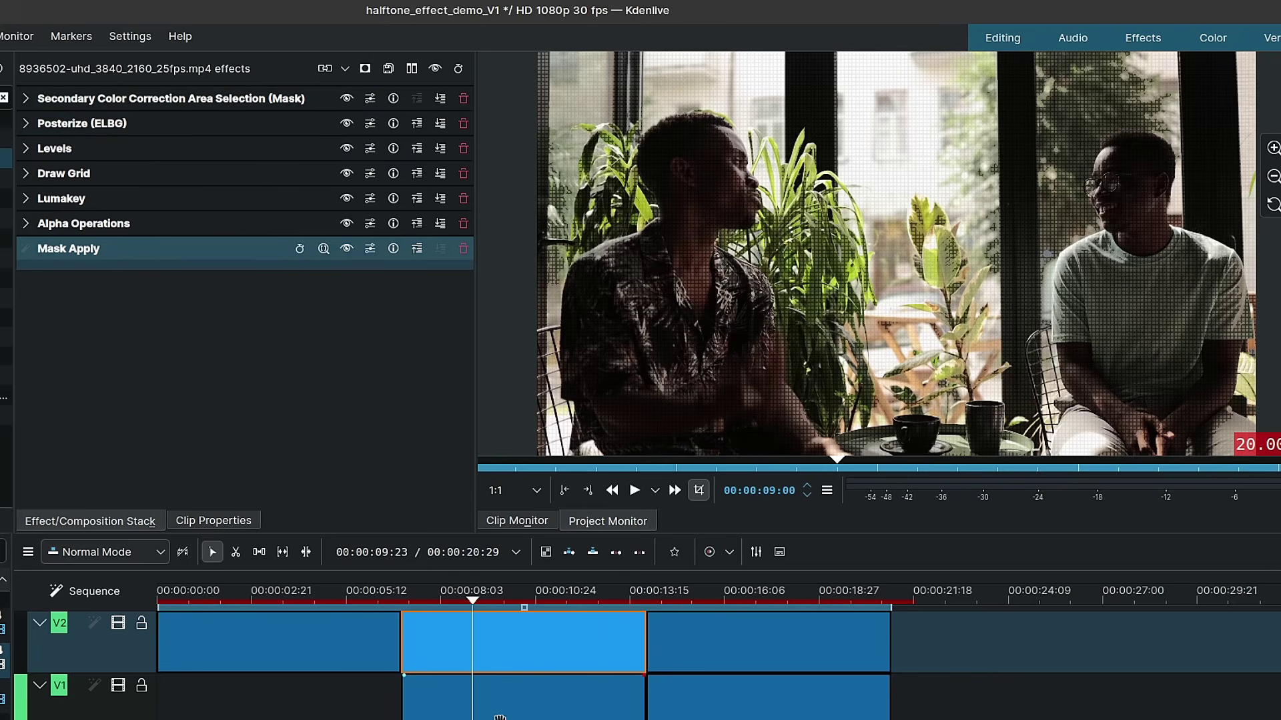
Delete the V1 clip beneath the middle V2 clip.
left_click(499, 717)
right_click(556, 689)
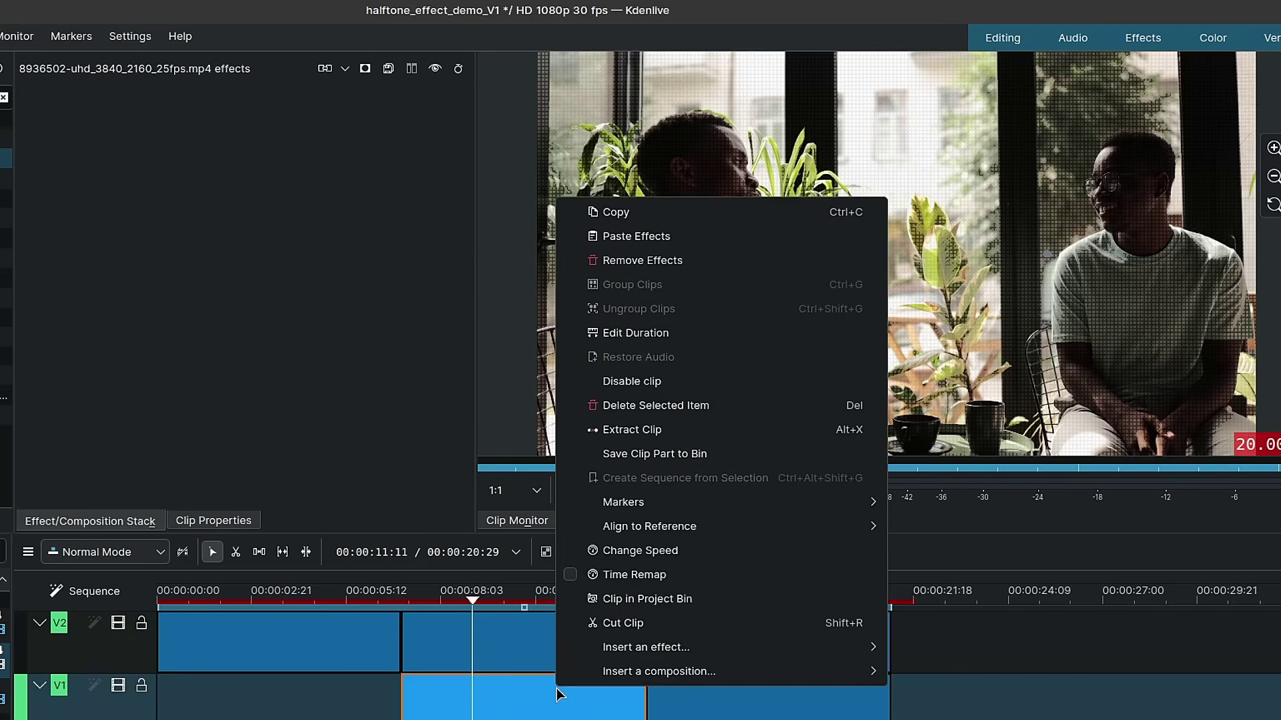
left_click(665, 408)
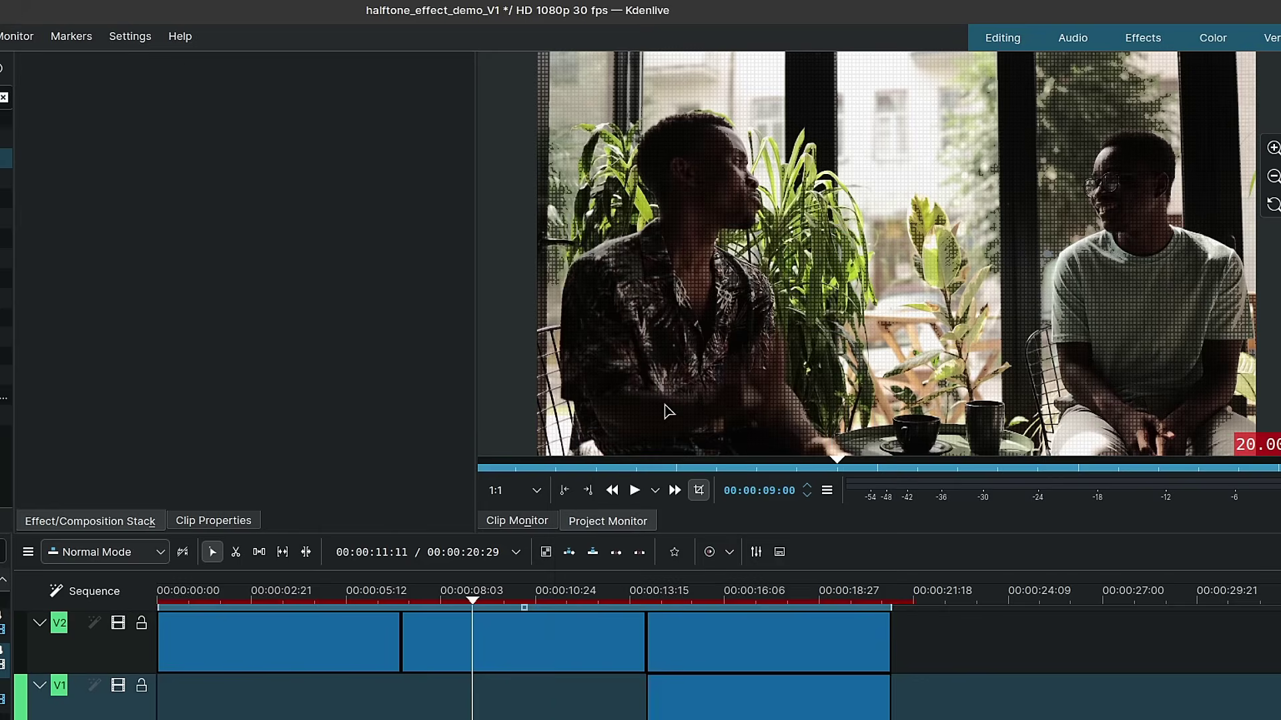
Enable the third V2 clip's Secondary Color Correction mask and Mask Apply effect.
left_click(677, 599)
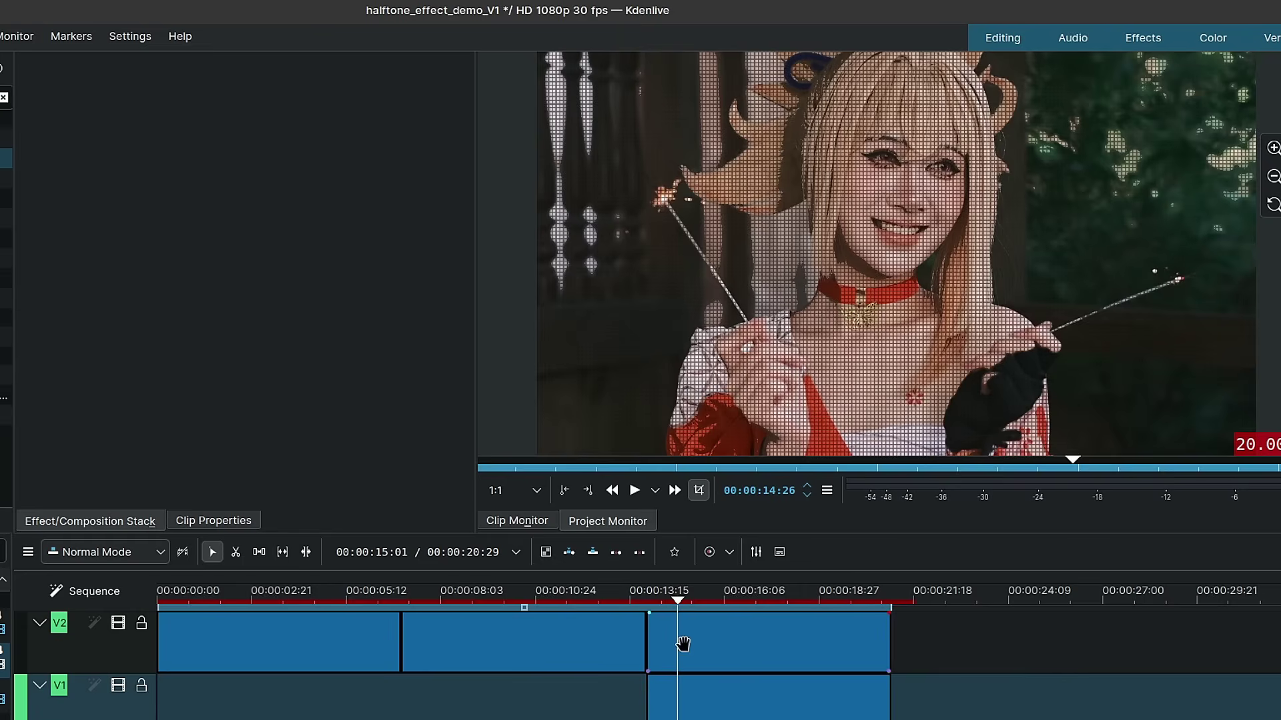
left_click(677, 640)
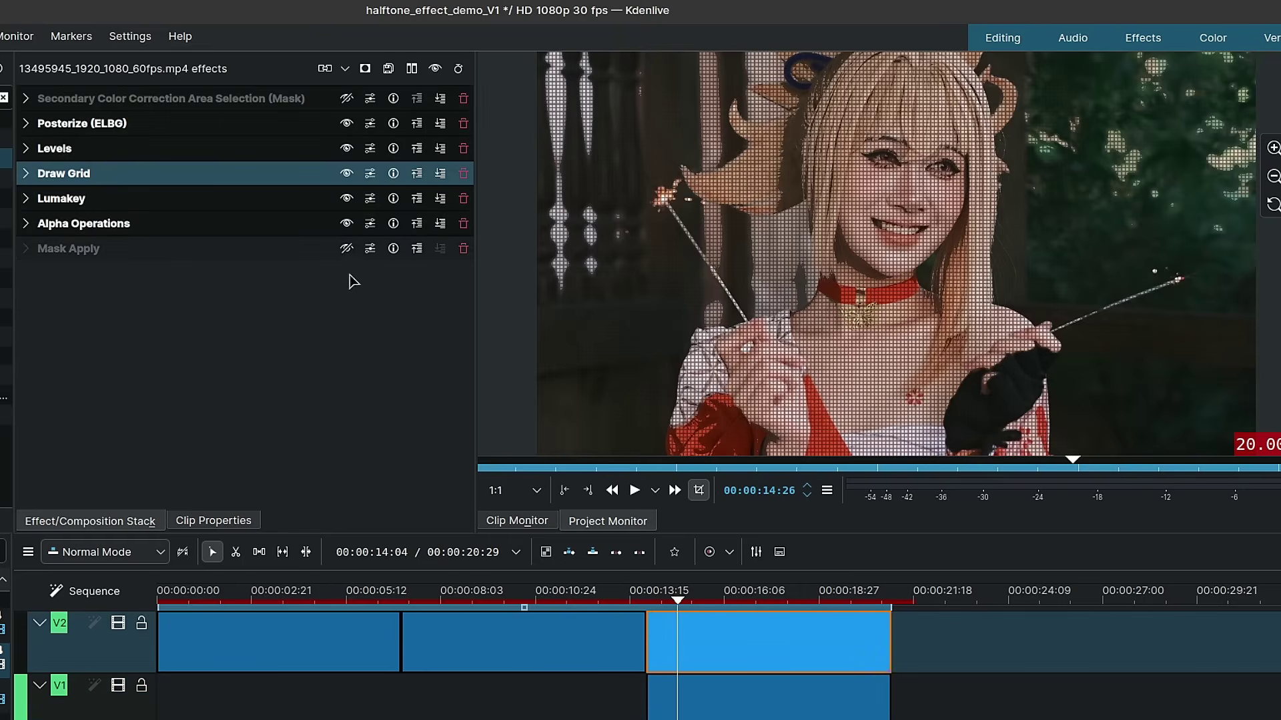
left_click(346, 98)
left_click(346, 248)
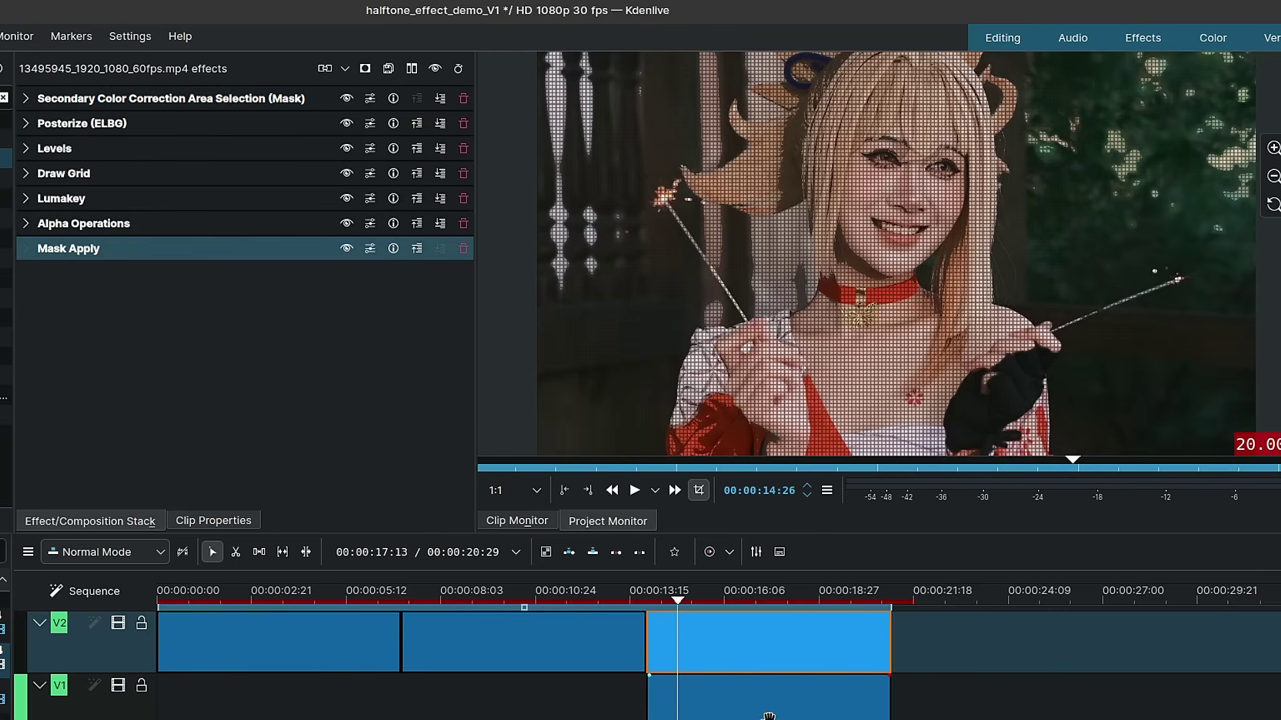
Delete the V1 clip under the third clip and reselect the third clip at 00:00:15:17.
right_click(769, 716)
left_click(846, 433)
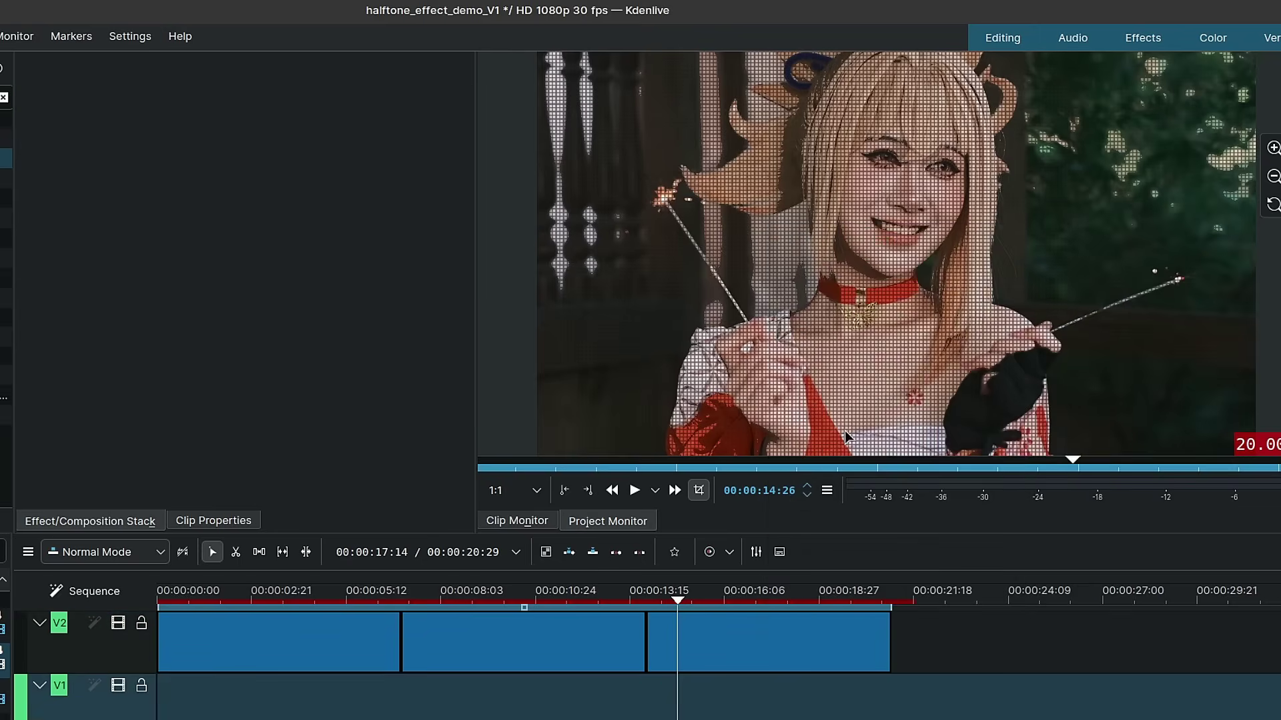
left_click_drag(688, 602, 704, 602)
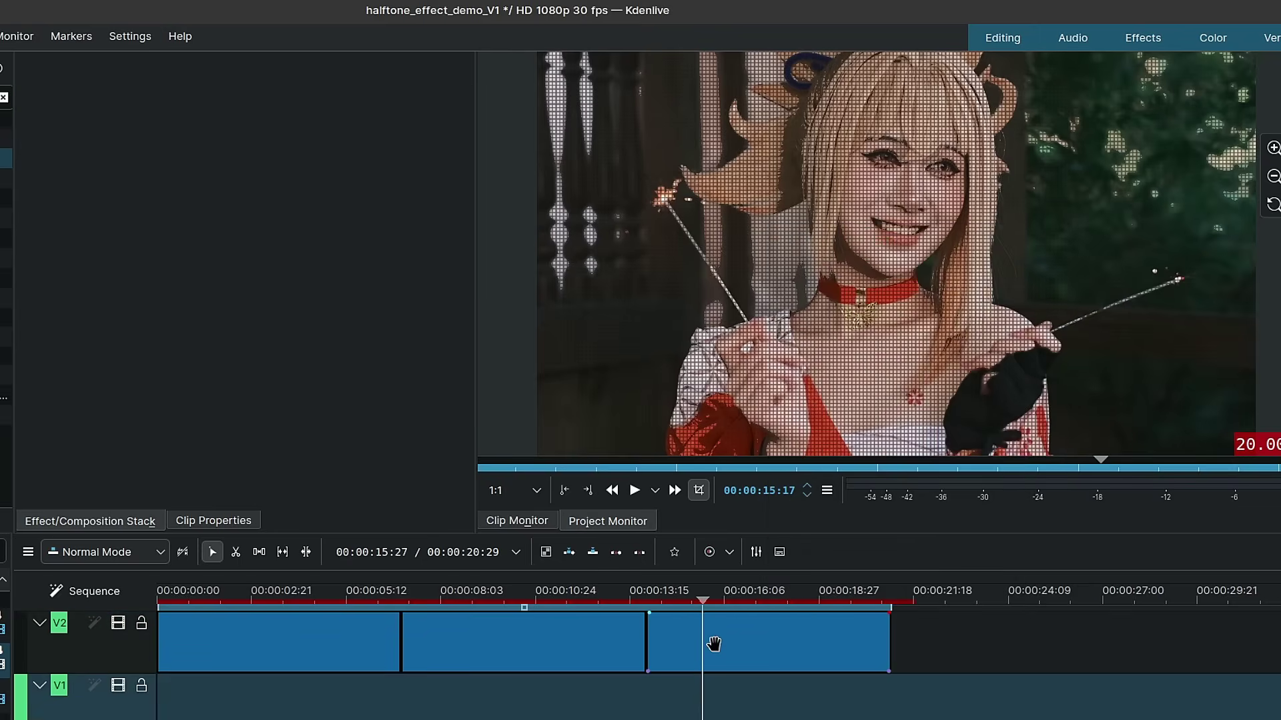
left_click(711, 642)
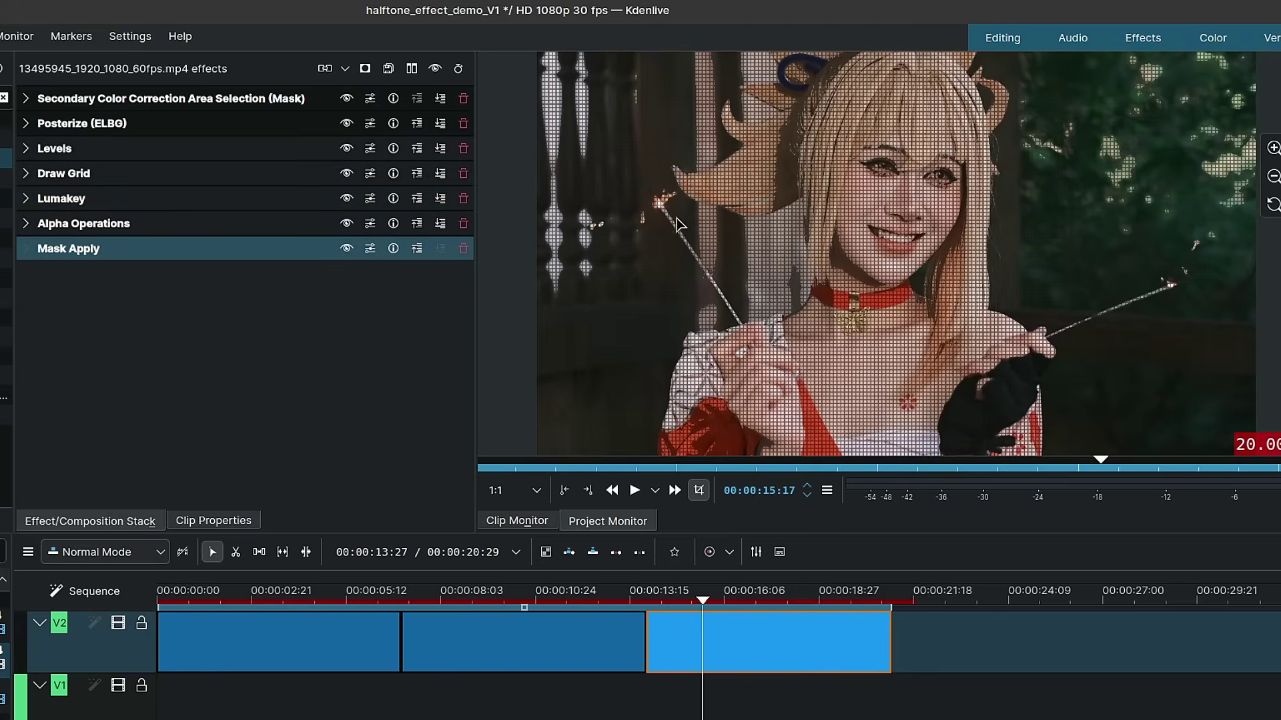
Review the third clip's Levels and Posterize (ELBG) settings.
left_click(26, 148)
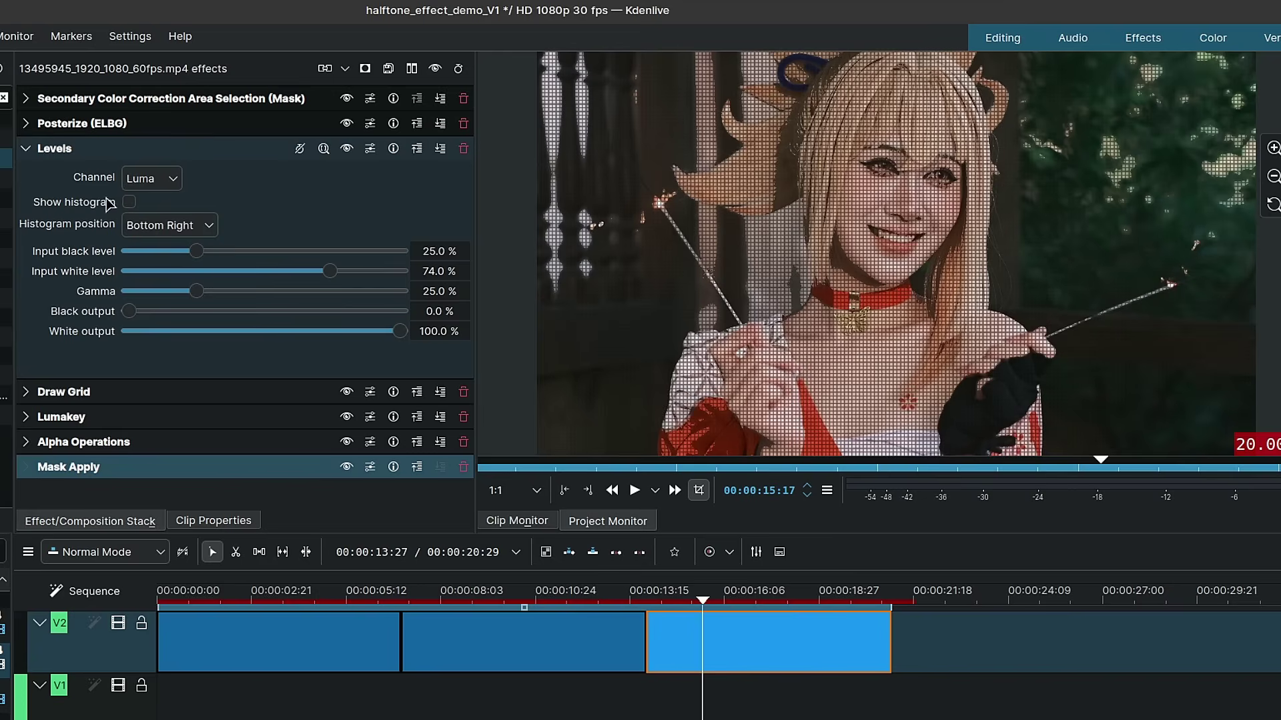
left_click(27, 149)
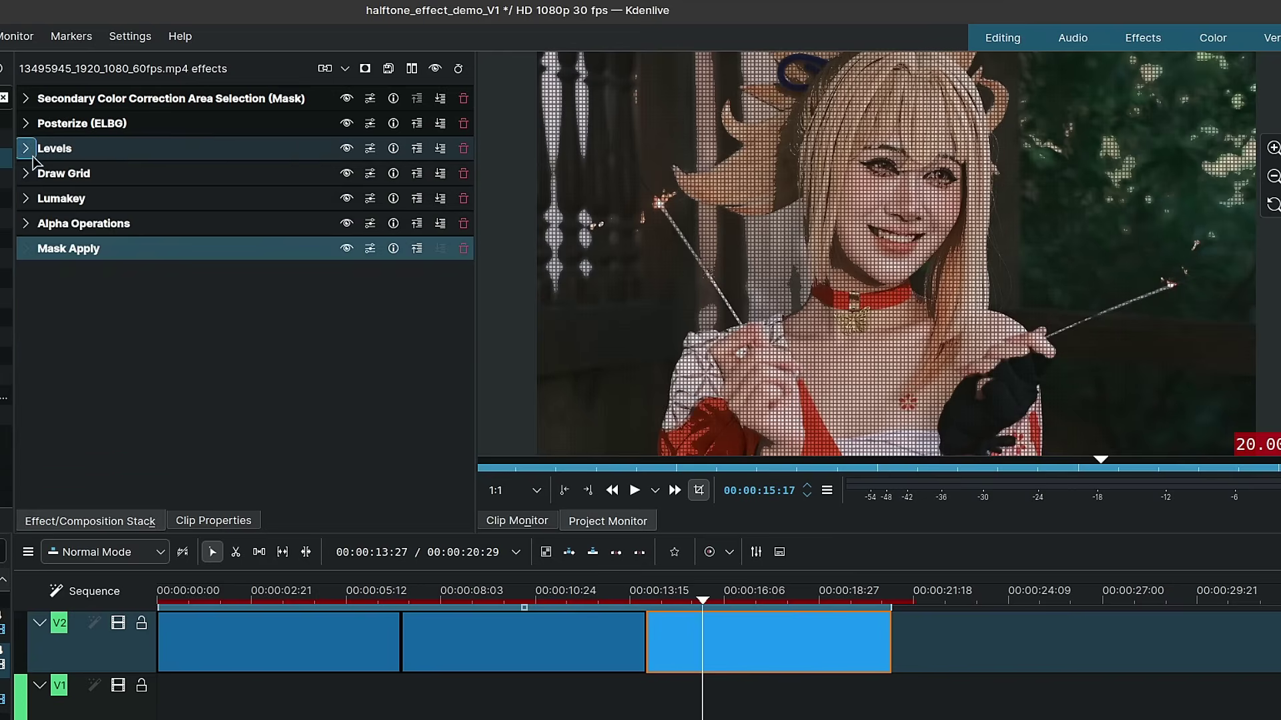
left_click(27, 124)
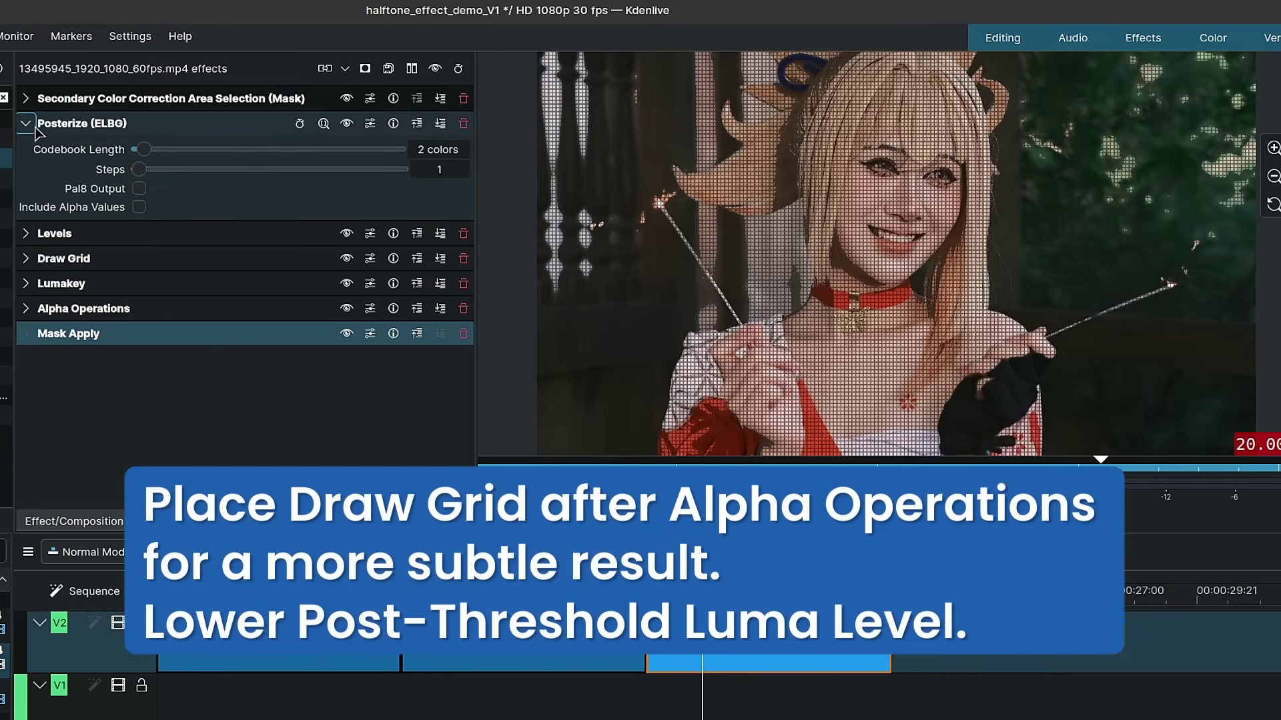
left_click(27, 125)
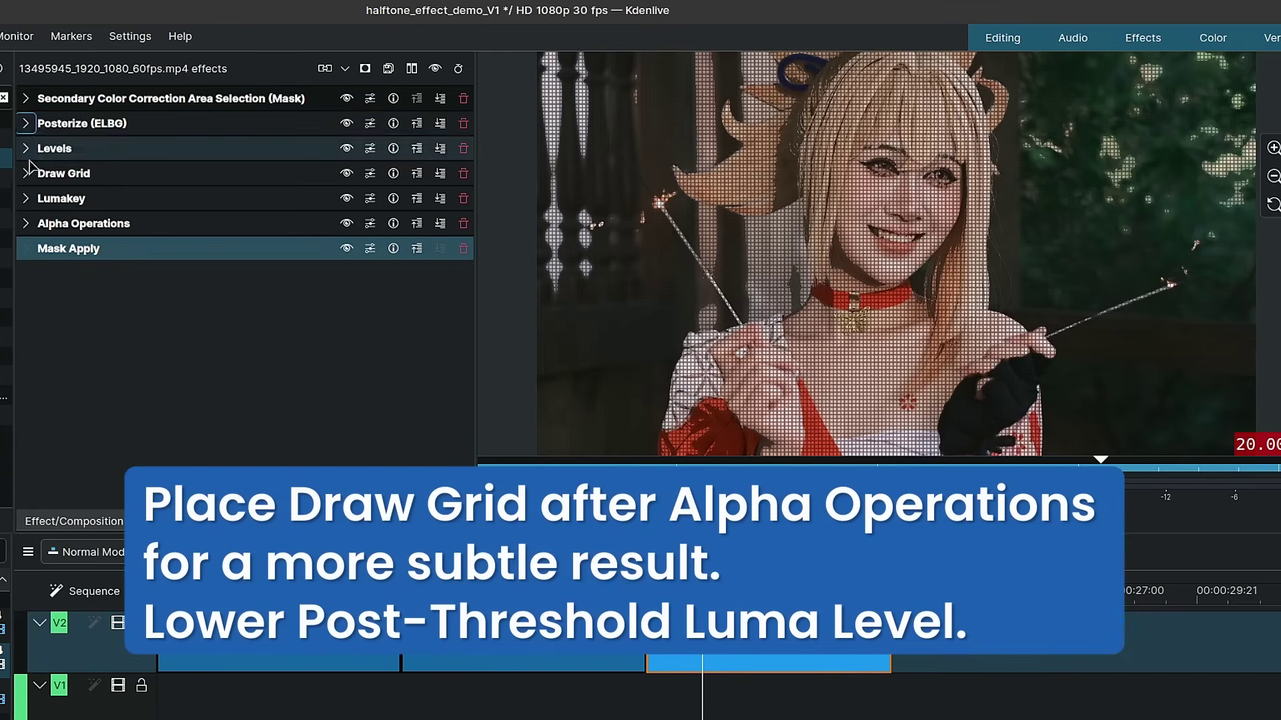
Set Lumakey's Pre-Threshold Luma Level to about 117, down from 126.
left_click(26, 199)
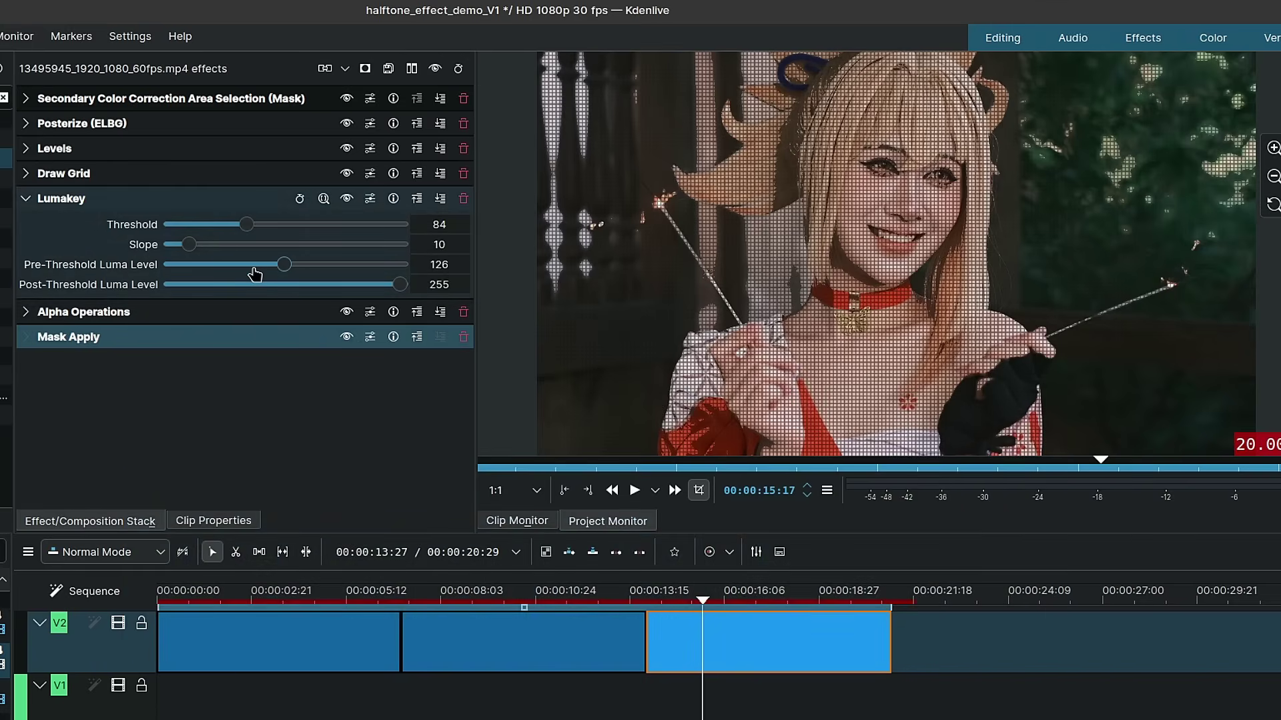
left_click_drag(287, 267, 213, 274)
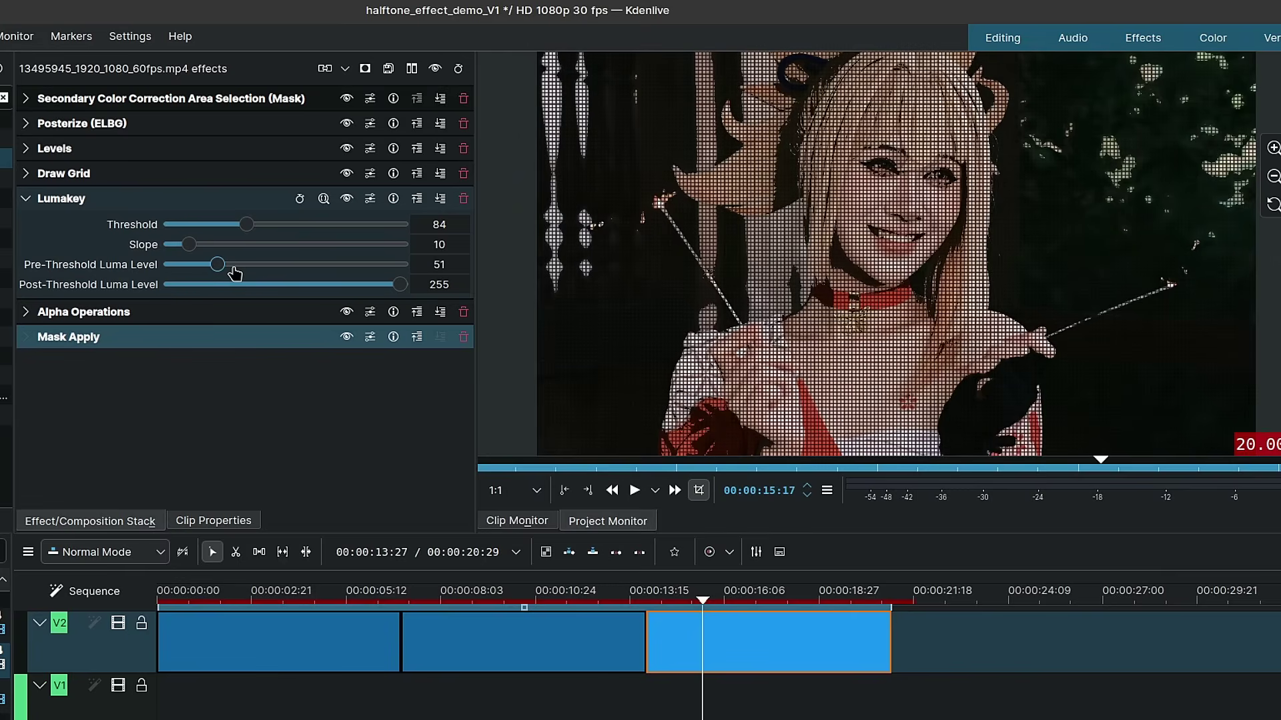
left_click_drag(220, 267, 277, 269)
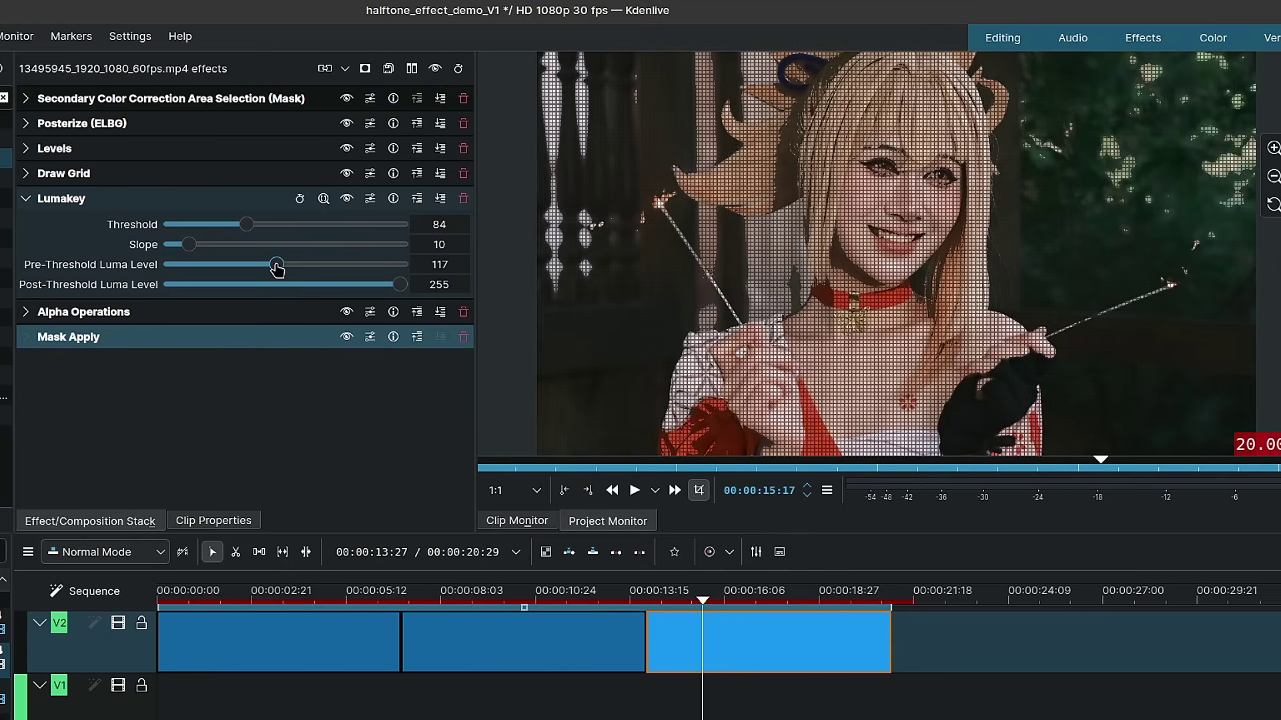
left_click(26, 199)
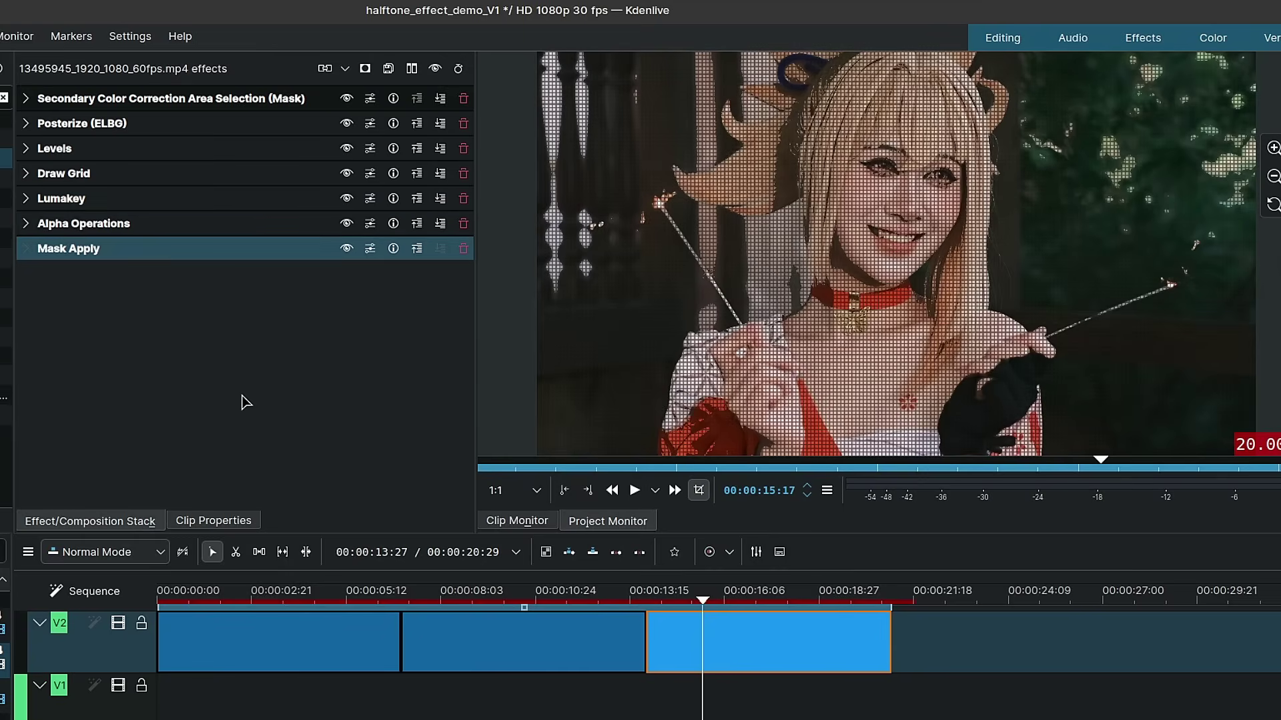